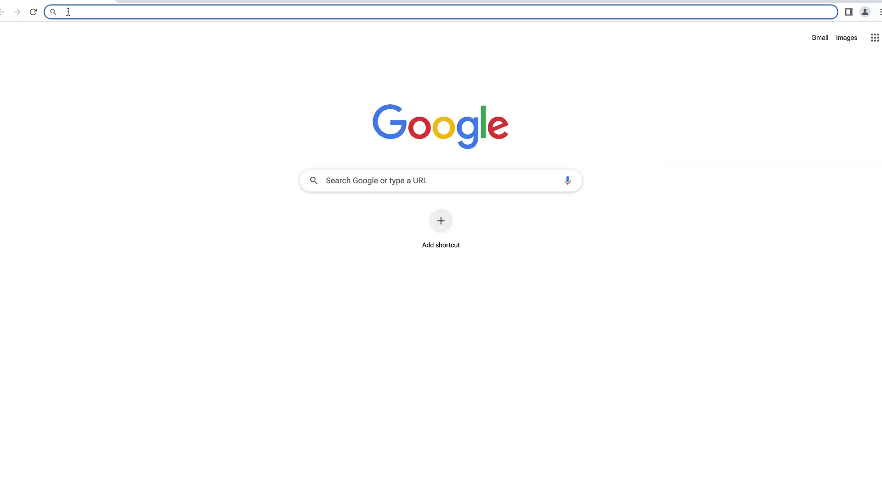
Step: Load the Snapdeal seller portal at seller.snapdeal.com in Chrome
{"action": "type", "text": "seller"}
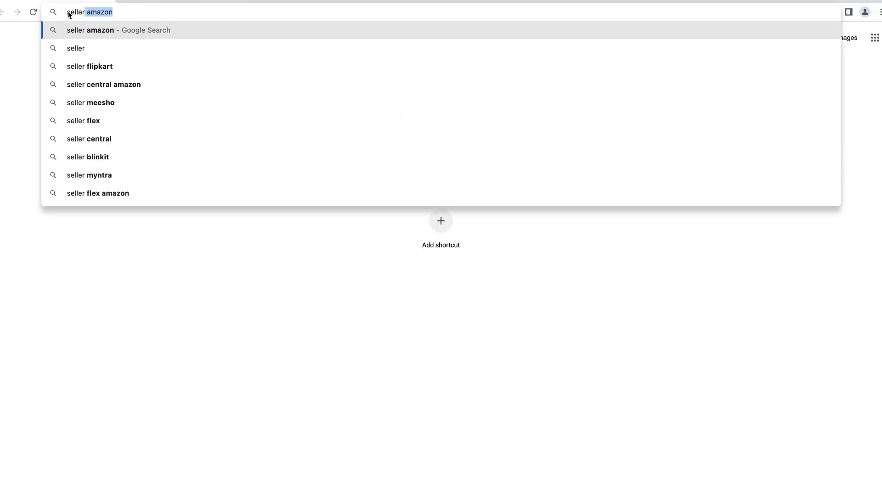
{"action": "type", "text": ".snapd"}
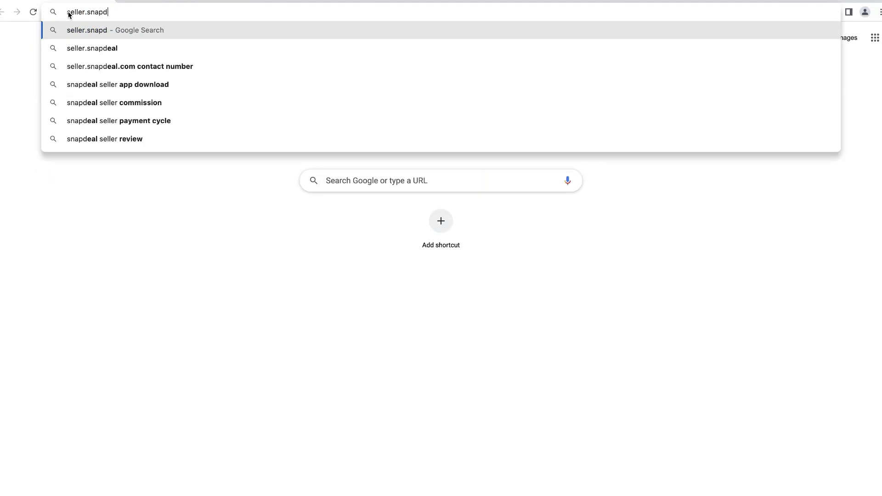
{"action": "type", "text": "eal.com"}
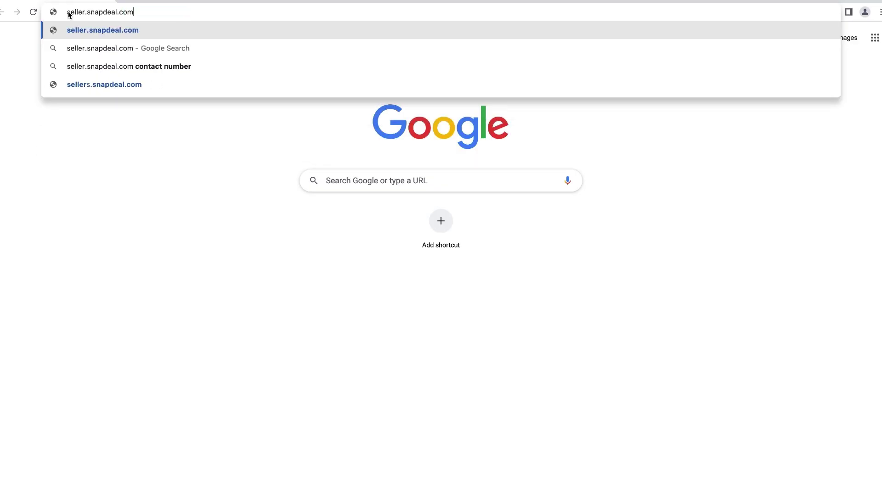
{"action": "key", "text": "Return"}
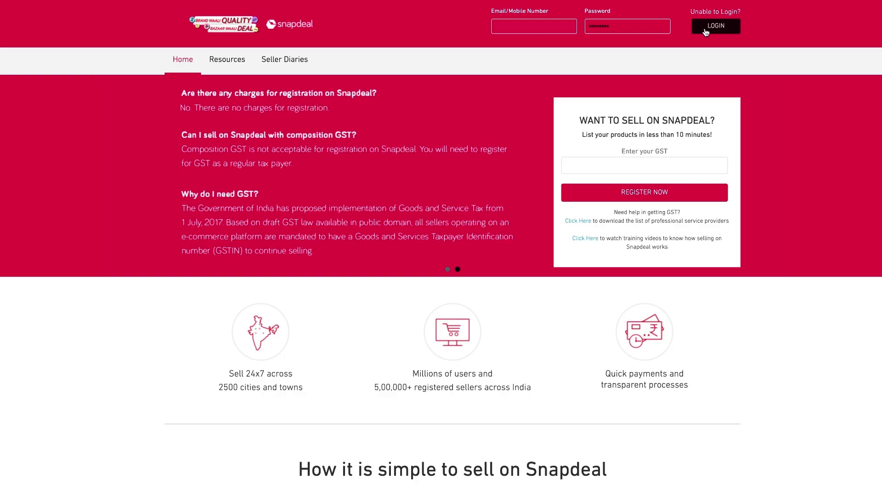
Step: Log in to the seller dashboard, go to Catalog, and reach the Add a Product page
{"action": "left_click", "coordinate": [715, 27]}
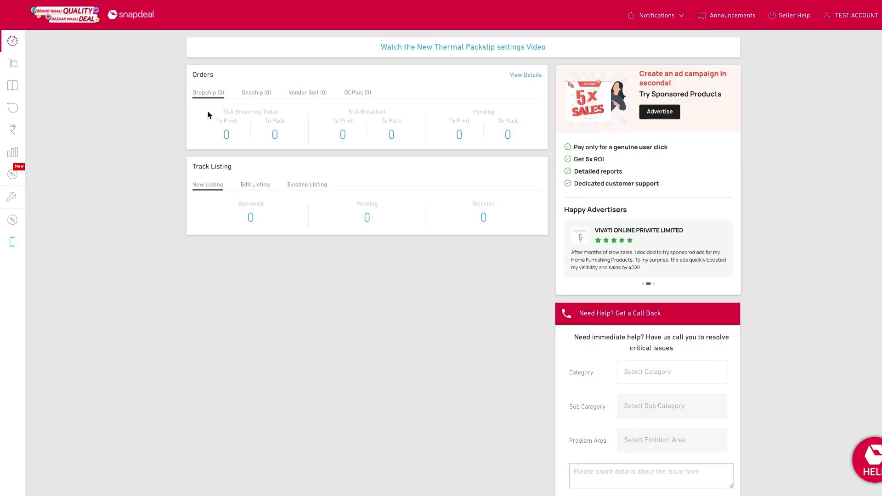
{"action": "mouse_move", "coordinate": [4, 130]}
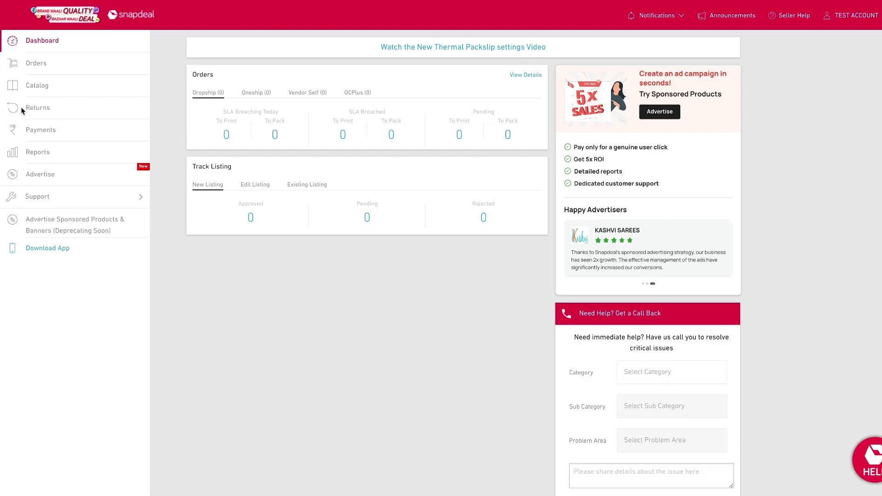
{"action": "left_click", "coordinate": [42, 87]}
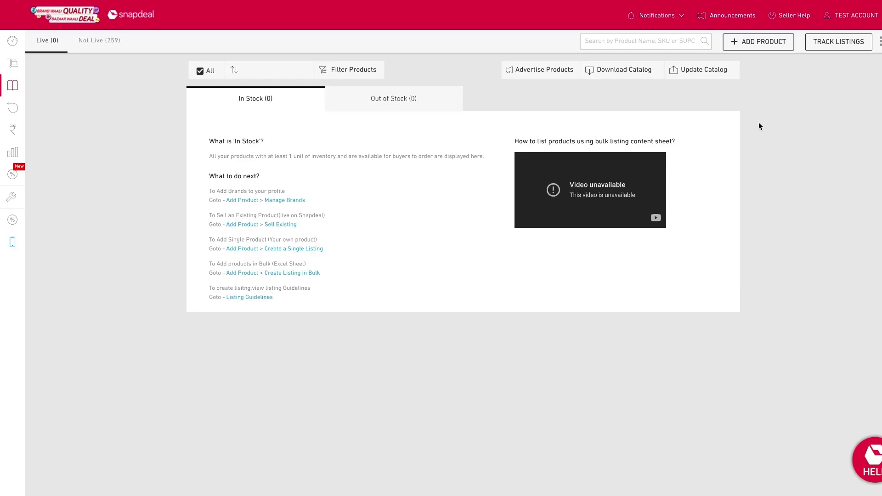
{"action": "left_click", "coordinate": [760, 43]}
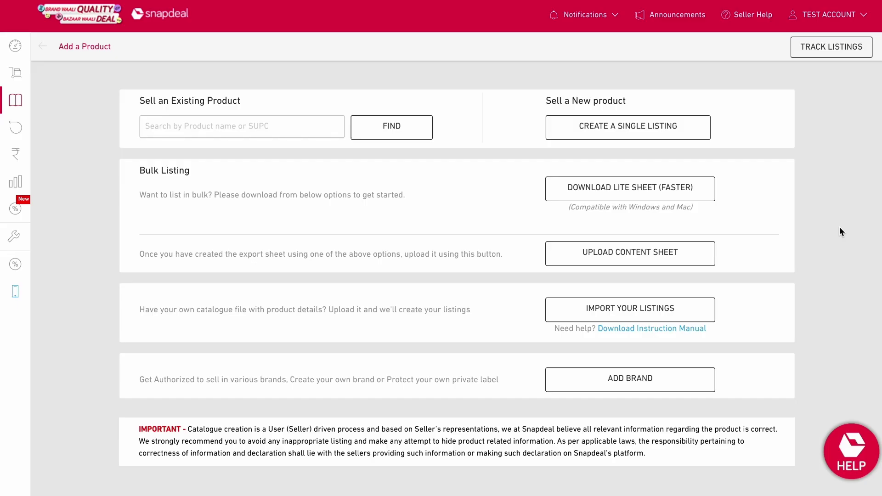
Step: Start a lite listing sheet and select Men's Fashion > Men's Apparel > Jeans > Men-Jeans
{"action": "left_click", "coordinate": [679, 188]}
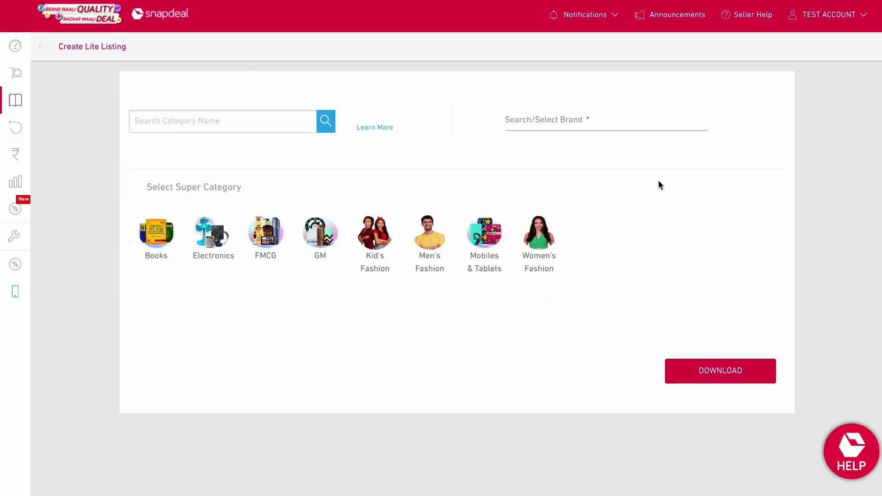
{"action": "left_click", "coordinate": [258, 125]}
{"action": "type", "text": "mens"}
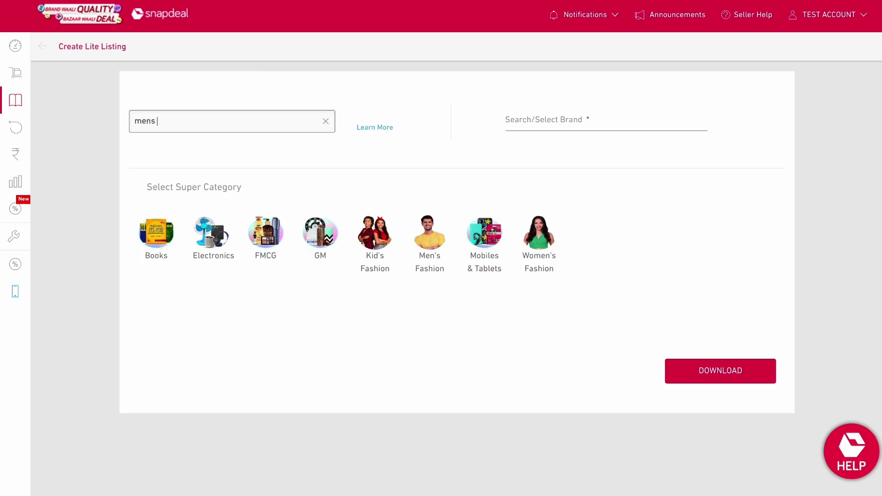
{"action": "type", "text": " jeans"}
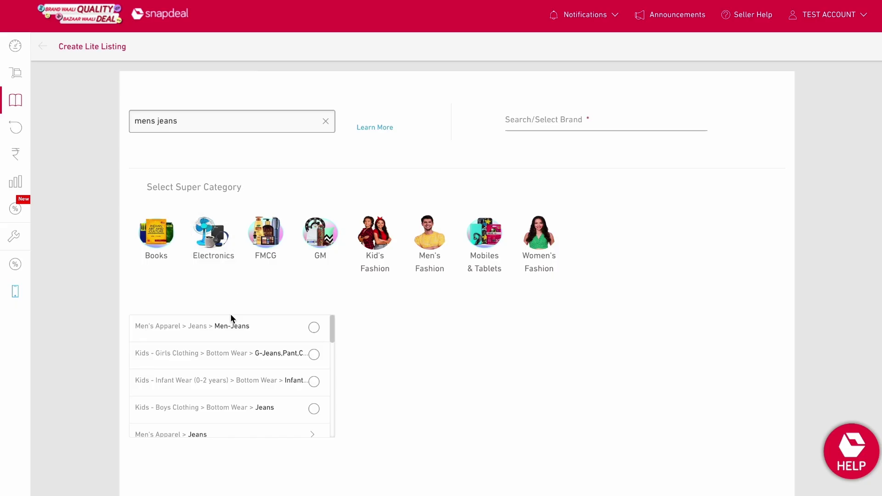
{"action": "left_click", "coordinate": [230, 325]}
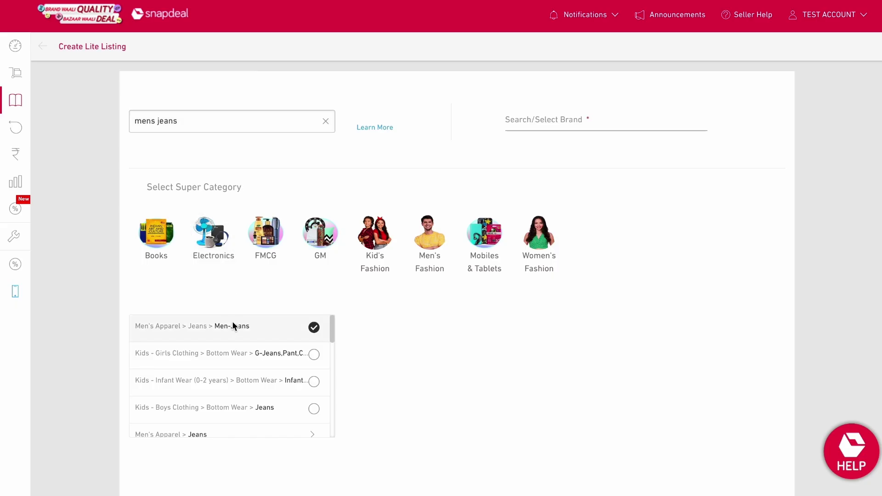
{"action": "left_click", "coordinate": [326, 121]}
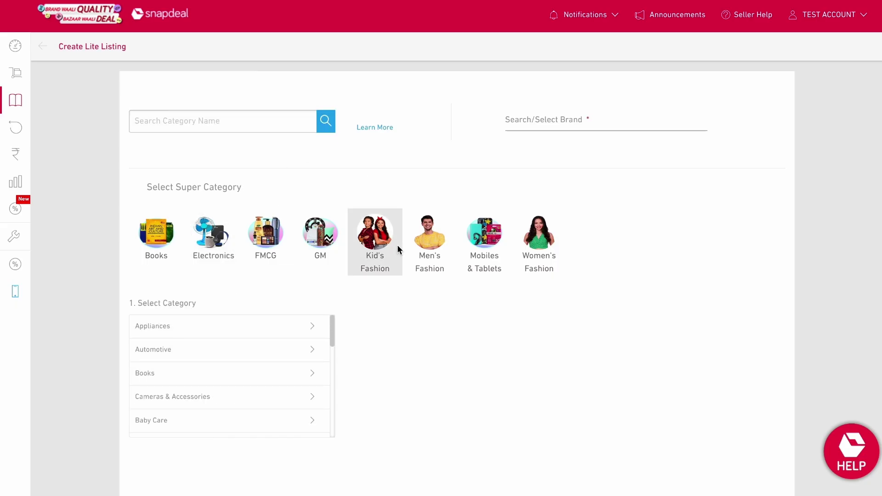
{"action": "left_click", "coordinate": [424, 242]}
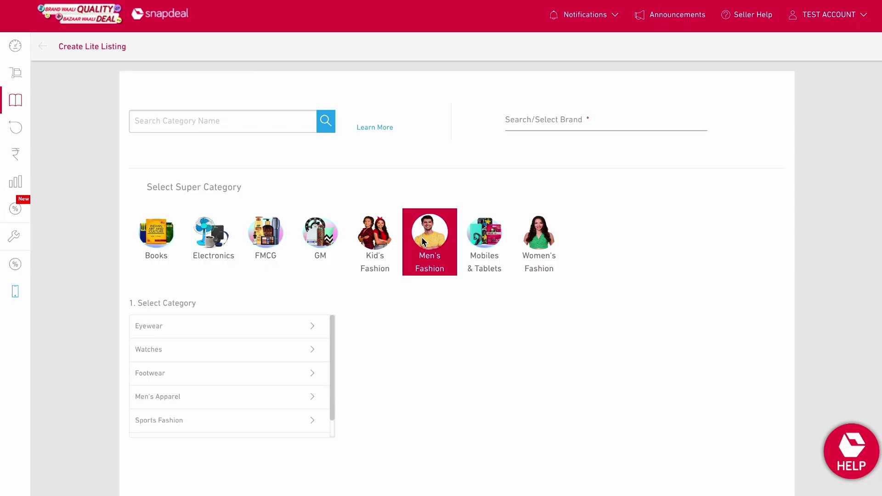
{"action": "left_click", "coordinate": [289, 398]}
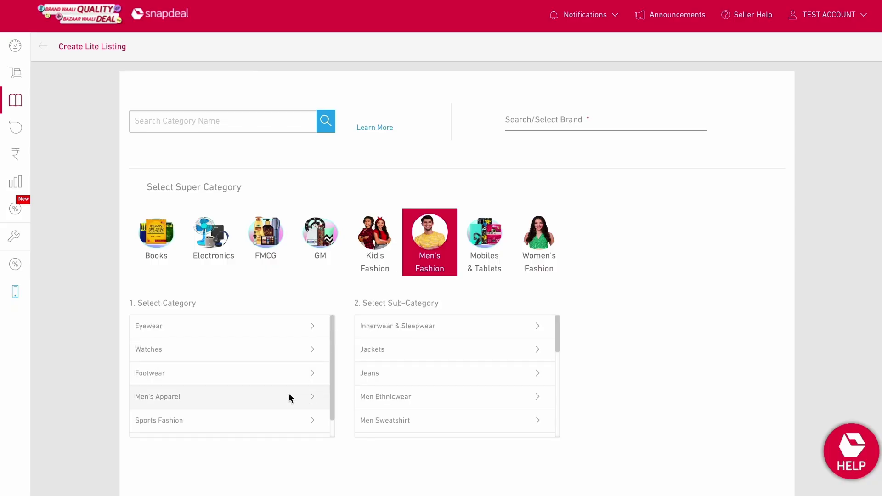
{"action": "left_click", "coordinate": [389, 379]}
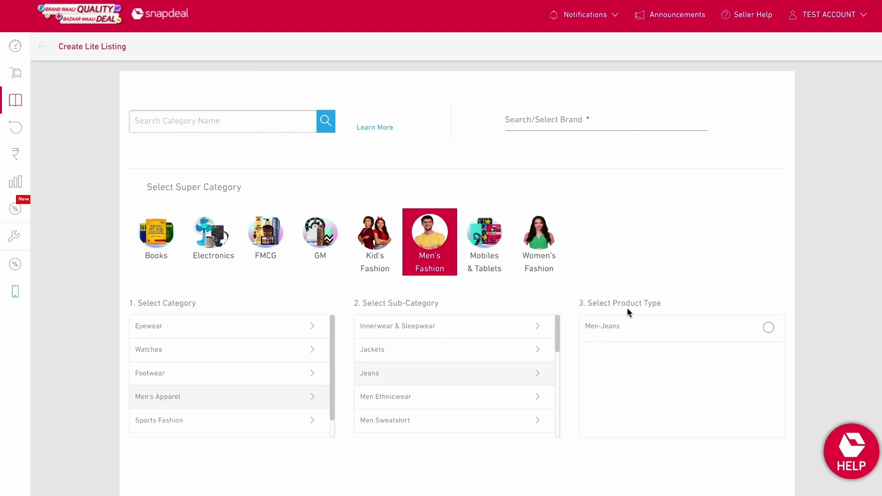
{"action": "left_click", "coordinate": [619, 327]}
Step: Enter the brand 'test pvt. lmt.' for the lite sheet
{"action": "left_click", "coordinate": [548, 120]}
{"action": "type", "text": "test pv"}
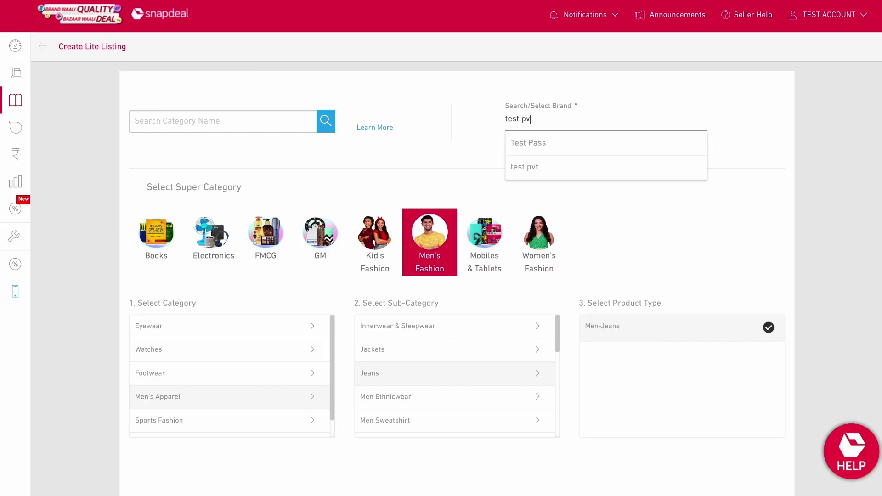
{"action": "type", "text": "t."}
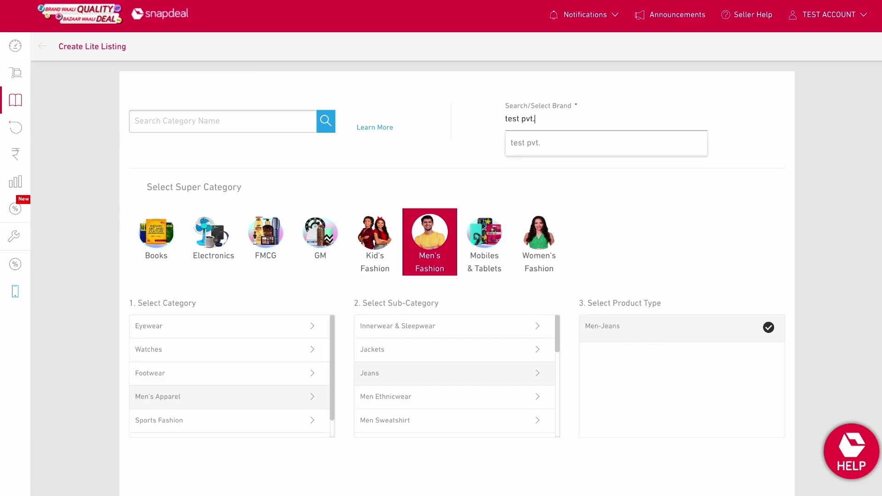
{"action": "type", "text": " lmt."}
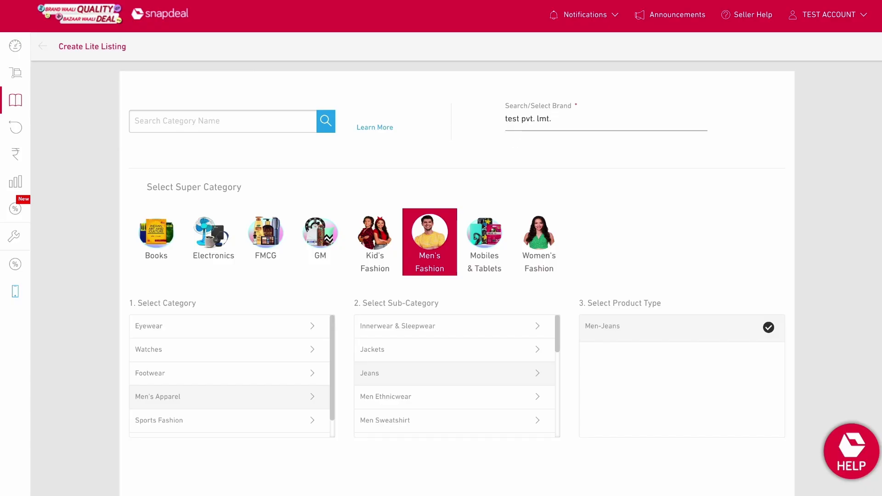
{"action": "scroll", "coordinate": [564, 221], "scroll_direction": "down", "scroll_amount": 2}
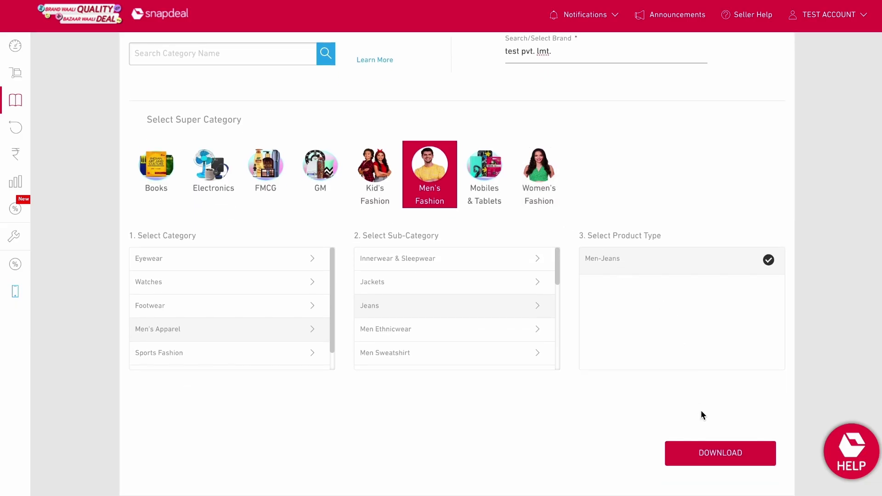
Step: Request the lite sheet and start a Boyfriend Fit size chart with size 32
{"action": "left_click", "coordinate": [705, 452]}
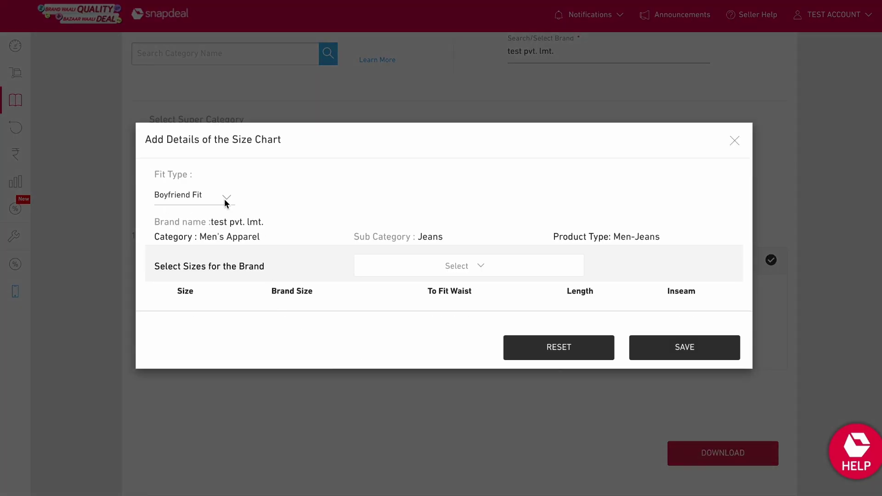
{"action": "left_click", "coordinate": [226, 202]}
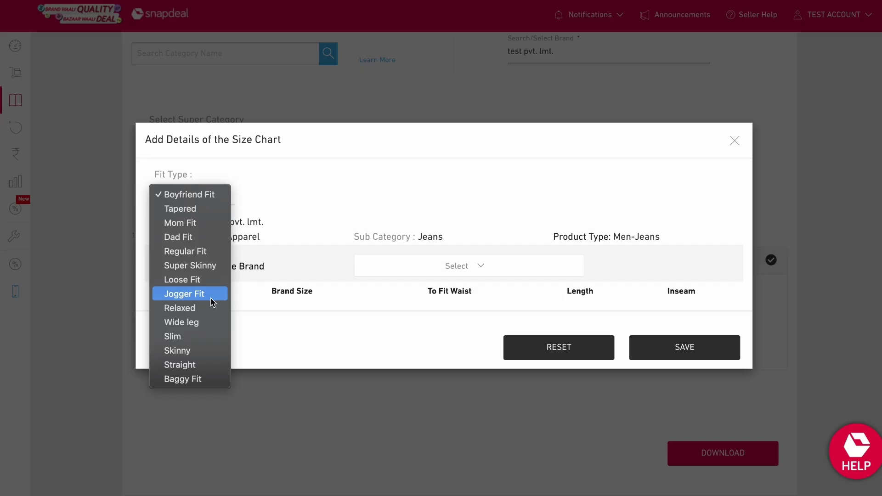
{"action": "left_click", "coordinate": [199, 195]}
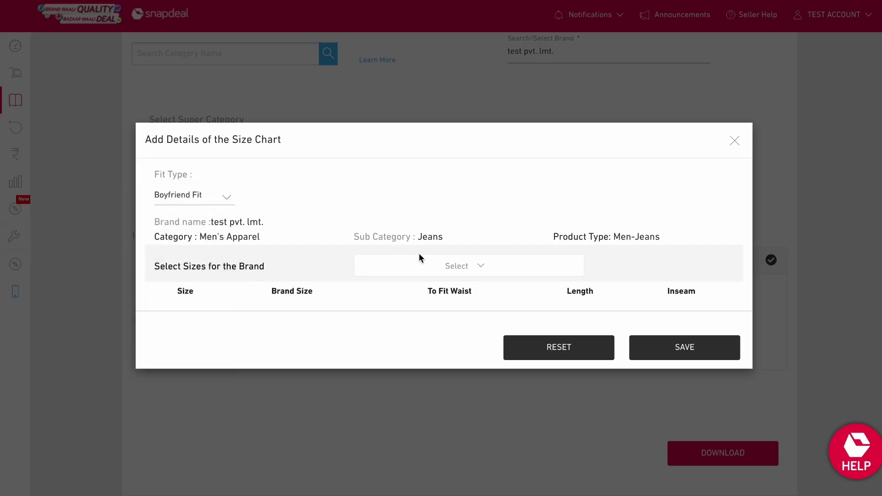
{"action": "left_click", "coordinate": [423, 266]}
{"action": "scroll", "coordinate": [424, 322], "scroll_direction": "down", "scroll_amount": 5}
{"action": "scroll", "coordinate": [424, 324], "scroll_direction": "down", "scroll_amount": 5}
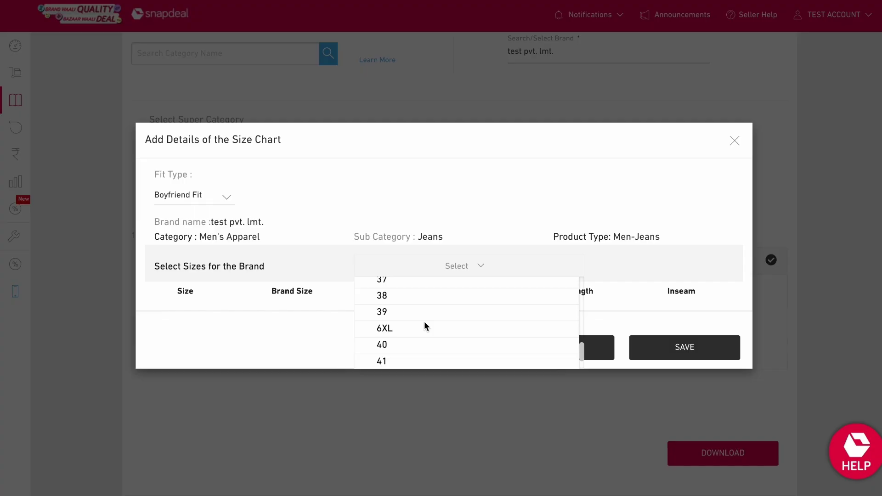
{"action": "scroll", "coordinate": [423, 324], "scroll_direction": "down", "scroll_amount": 2}
{"action": "scroll", "coordinate": [423, 324], "scroll_direction": "up", "scroll_amount": 3}
{"action": "scroll", "coordinate": [423, 321], "scroll_direction": "up", "scroll_amount": 5}
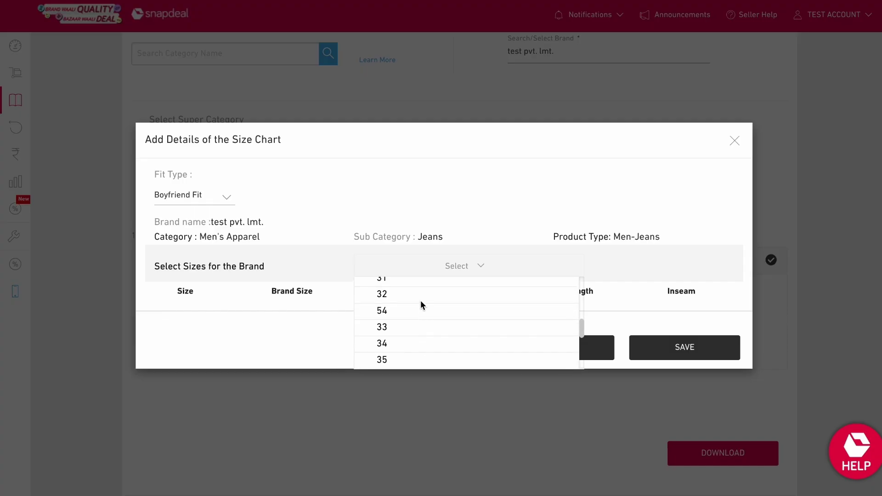
{"action": "left_click", "coordinate": [420, 296]}
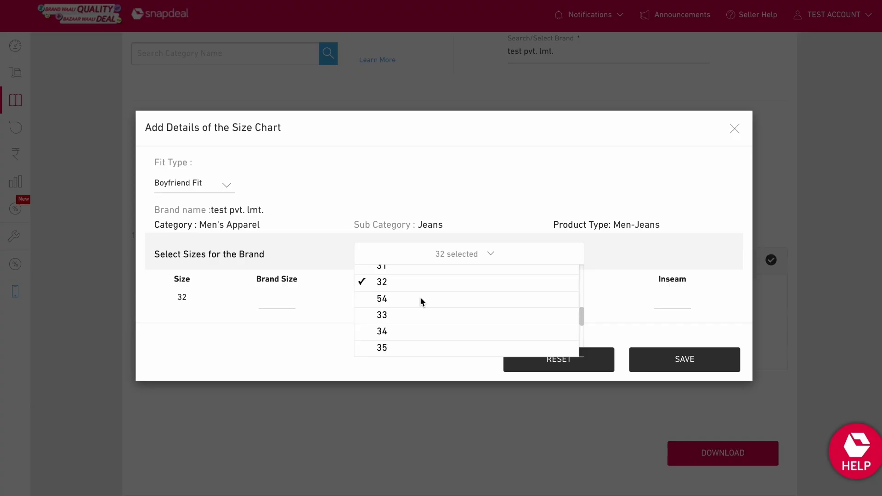
{"action": "left_click", "coordinate": [441, 253]}
Step: Enter brand size 32, waist 32, length 40 and inseam 5, then save the size chart
{"action": "left_click", "coordinate": [280, 303]}
{"action": "type", "text": "32"}
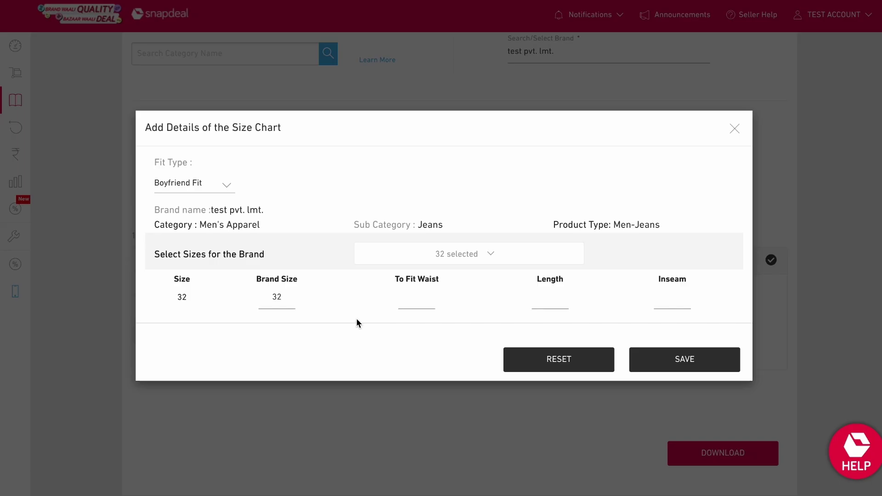
{"action": "left_click", "coordinate": [404, 307]}
{"action": "type", "text": "32"}
{"action": "left_click", "coordinate": [541, 304]}
{"action": "type", "text": "40"}
{"action": "type", "text": "5"}
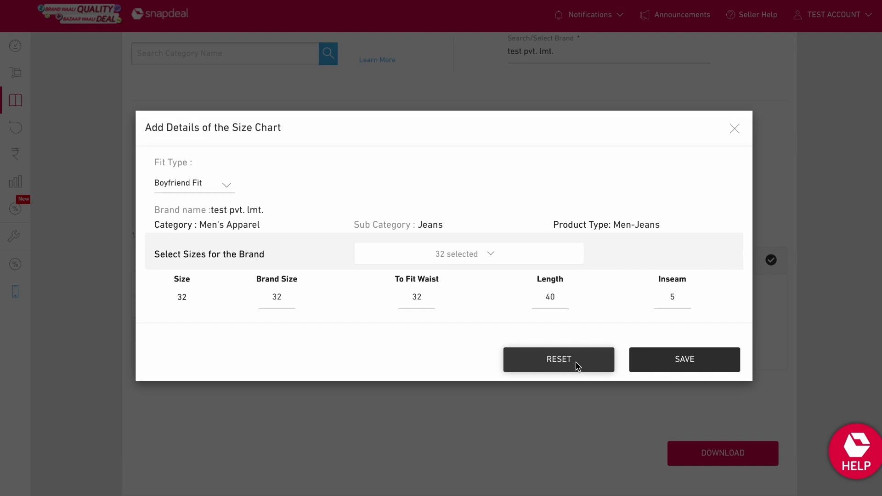
{"action": "left_click", "coordinate": [673, 366]}
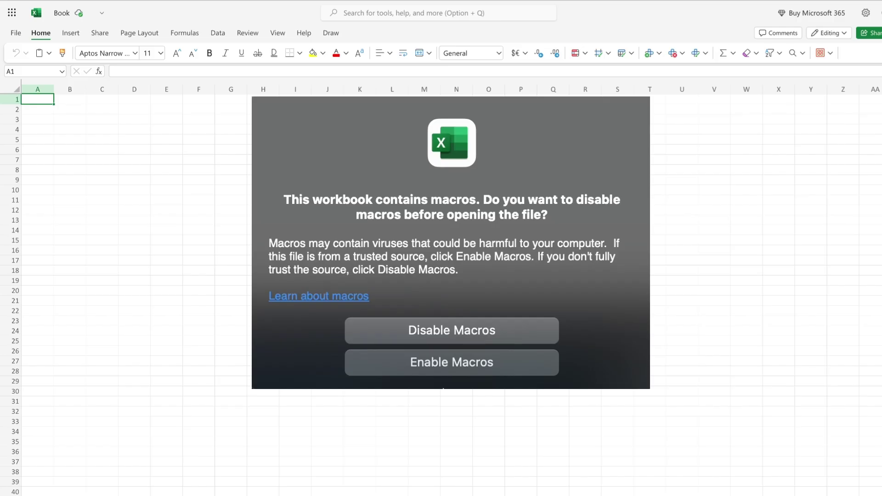
Step: Enable macros, skim the Data Definitions sheet, and move to the Template sheet
{"action": "left_click", "coordinate": [432, 366]}
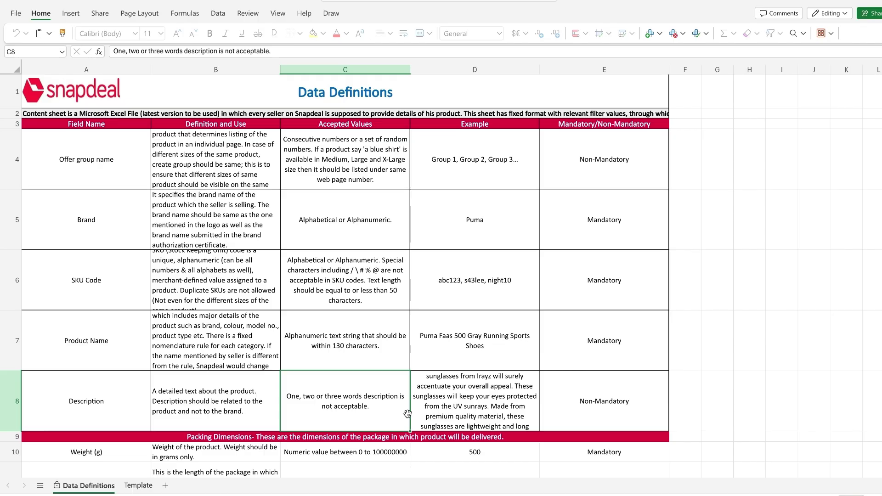
{"action": "scroll", "coordinate": [408, 413], "scroll_direction": "down", "scroll_amount": 8}
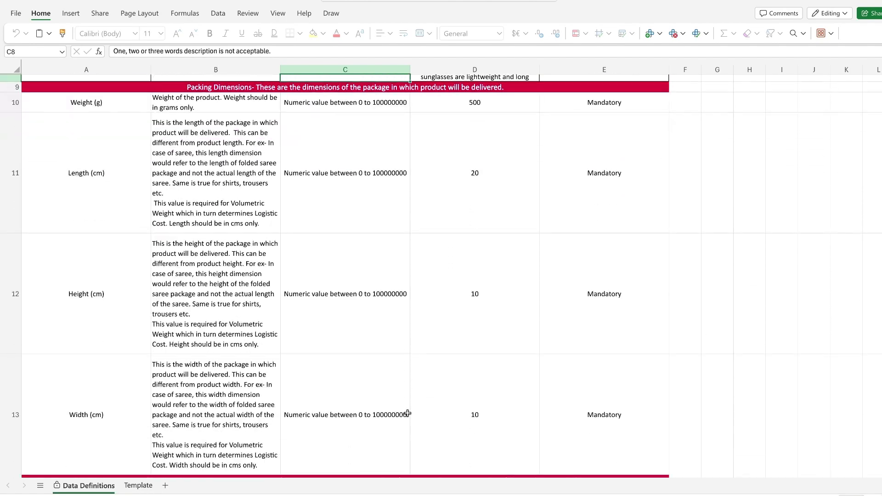
{"action": "scroll", "coordinate": [408, 413], "scroll_direction": "down", "scroll_amount": 10}
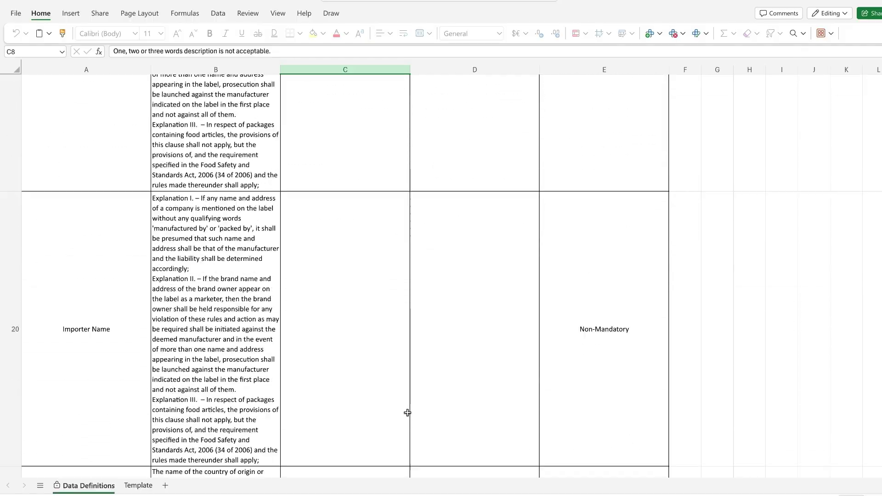
{"action": "scroll", "coordinate": [408, 414], "scroll_direction": "down", "scroll_amount": 10}
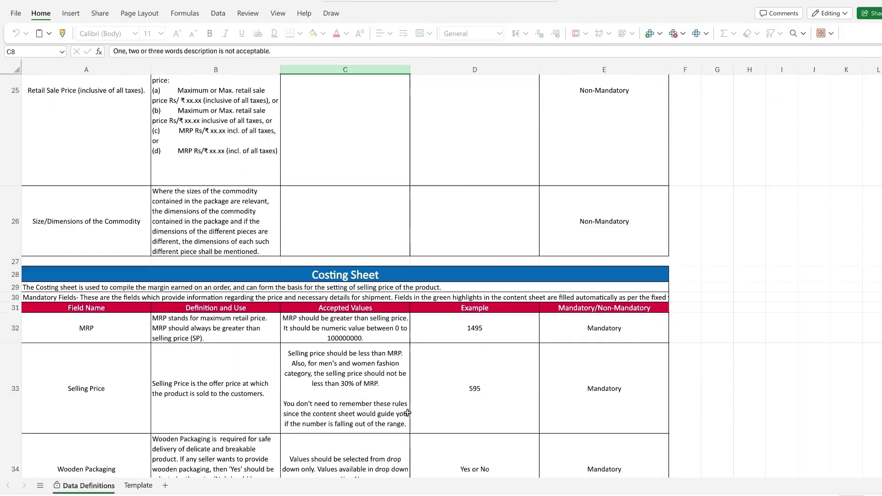
{"action": "scroll", "coordinate": [408, 414], "scroll_direction": "down", "scroll_amount": 10}
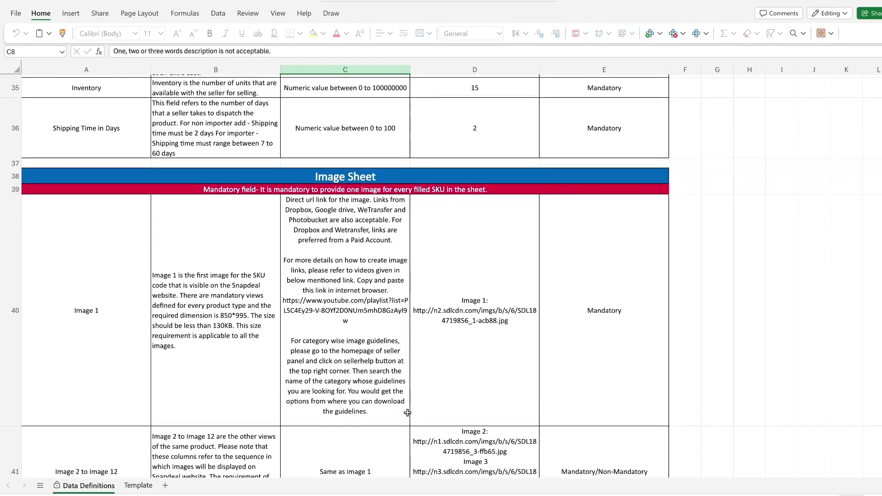
{"action": "scroll", "coordinate": [408, 412], "scroll_direction": "down", "scroll_amount": 5}
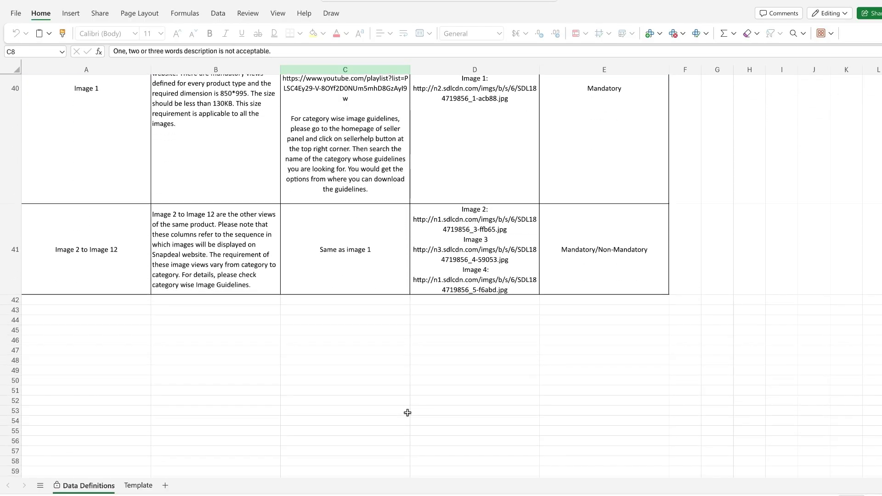
{"action": "scroll", "coordinate": [407, 413], "scroll_direction": "up", "scroll_amount": 12}
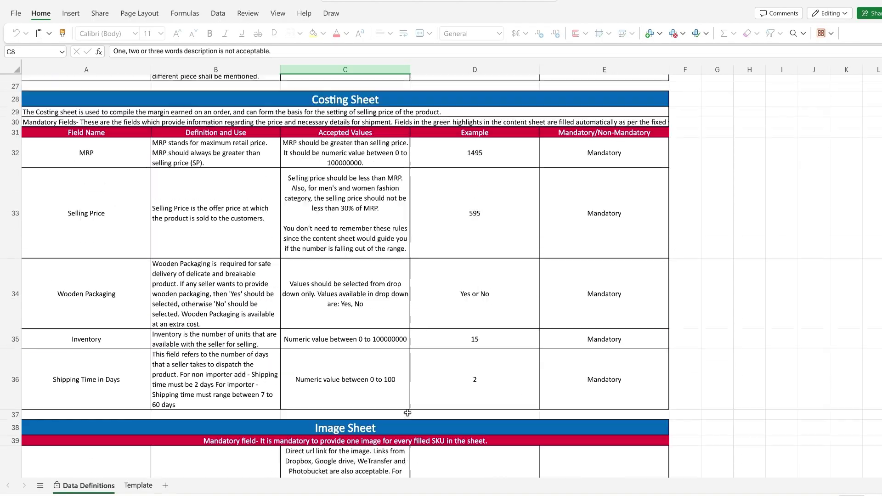
{"action": "scroll", "coordinate": [408, 412], "scroll_direction": "up", "scroll_amount": 15}
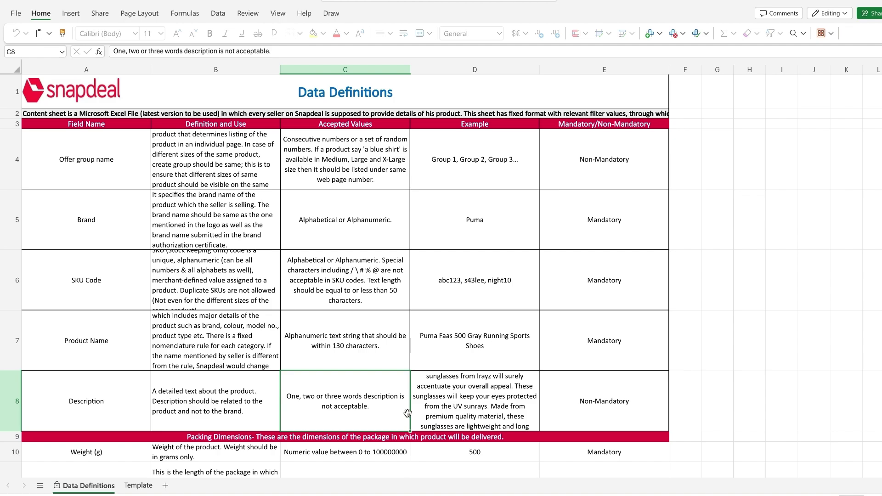
{"action": "left_click", "coordinate": [137, 486]}
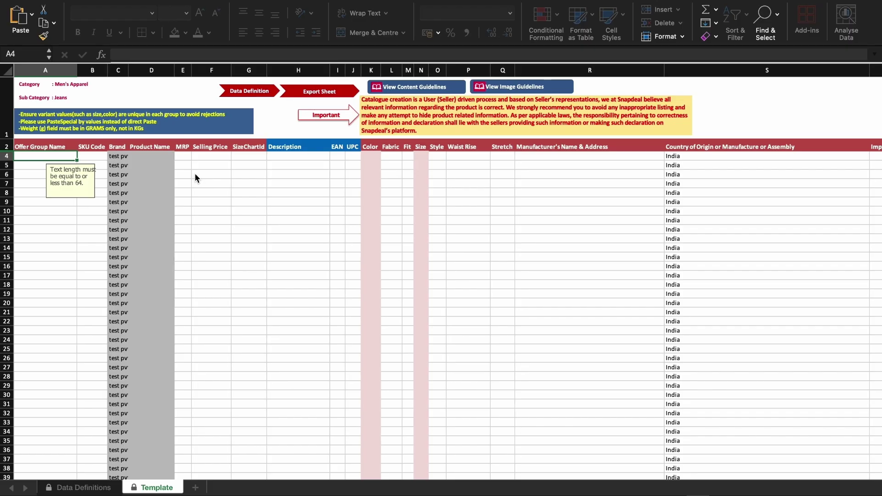
{"action": "scroll", "coordinate": [195, 174], "scroll_direction": "right", "scroll_amount": 4}
{"action": "scroll", "coordinate": [195, 178], "scroll_direction": "right", "scroll_amount": 10}
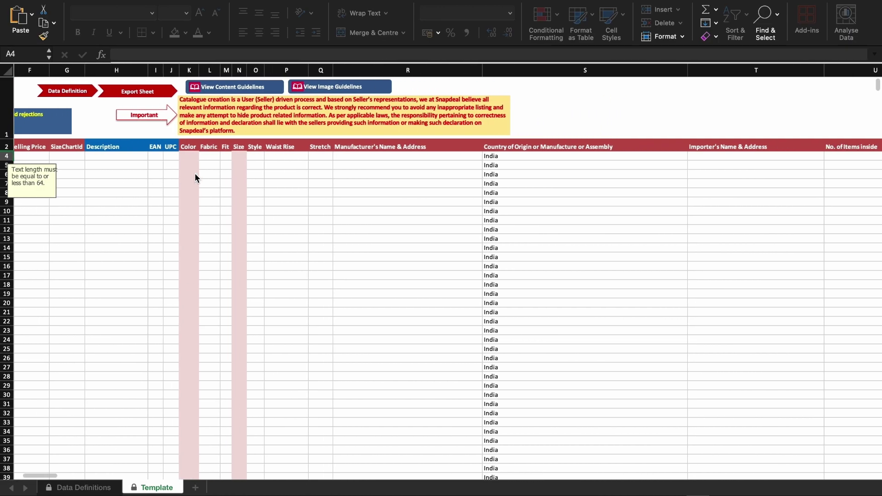
{"action": "scroll", "coordinate": [195, 178], "scroll_direction": "right", "scroll_amount": 8}
{"action": "scroll", "coordinate": [195, 178], "scroll_direction": "right", "scroll_amount": 12}
{"action": "scroll", "coordinate": [195, 178], "scroll_direction": "right", "scroll_amount": 5}
{"action": "scroll", "coordinate": [194, 177], "scroll_direction": "left", "scroll_amount": 20}
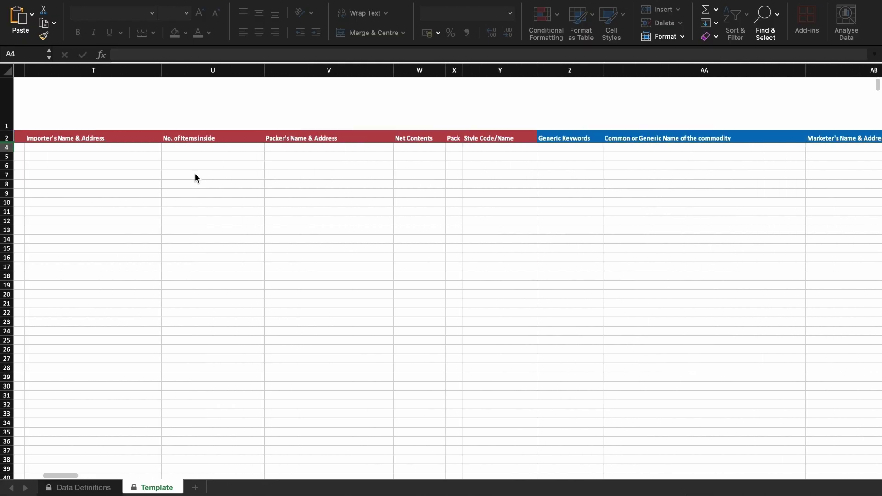
{"action": "scroll", "coordinate": [195, 174], "scroll_direction": "left", "scroll_amount": 4}
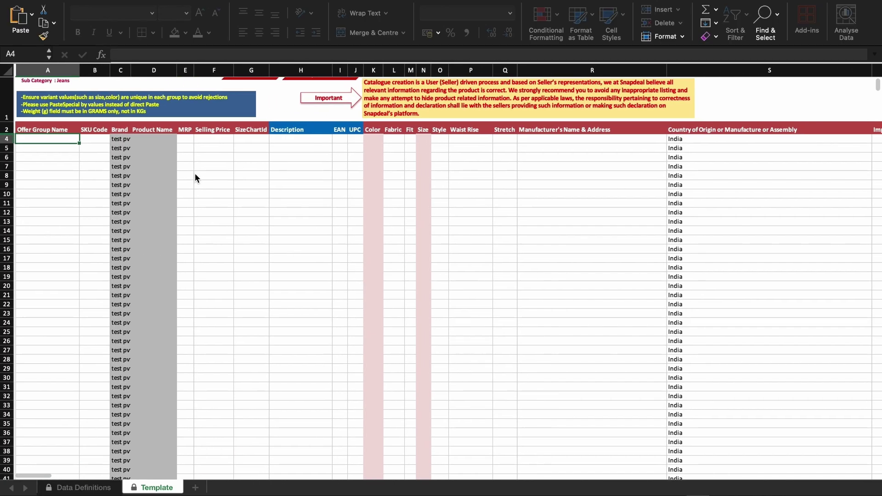
{"action": "scroll", "coordinate": [195, 179], "scroll_direction": "left", "scroll_amount": 2}
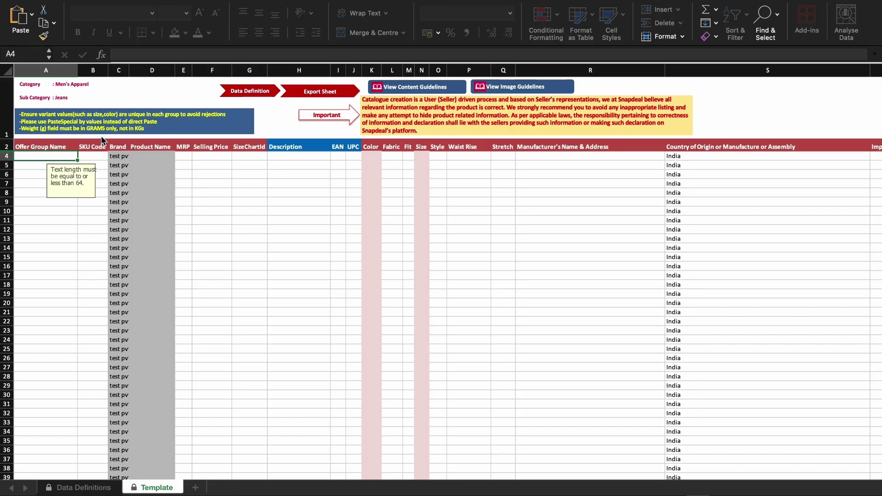
Step: Enter SKU codes test 1, test2 and test3 in B4:B6
{"action": "left_click", "coordinate": [93, 156]}
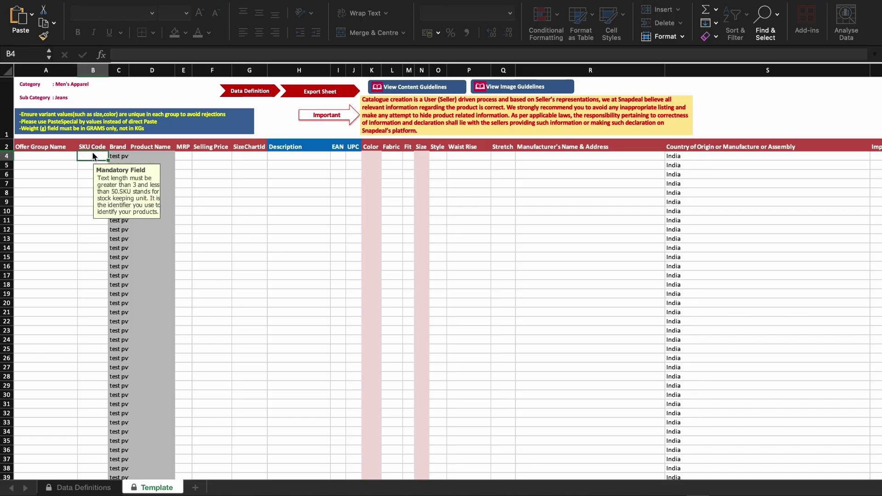
{"action": "type", "text": "test 1"}
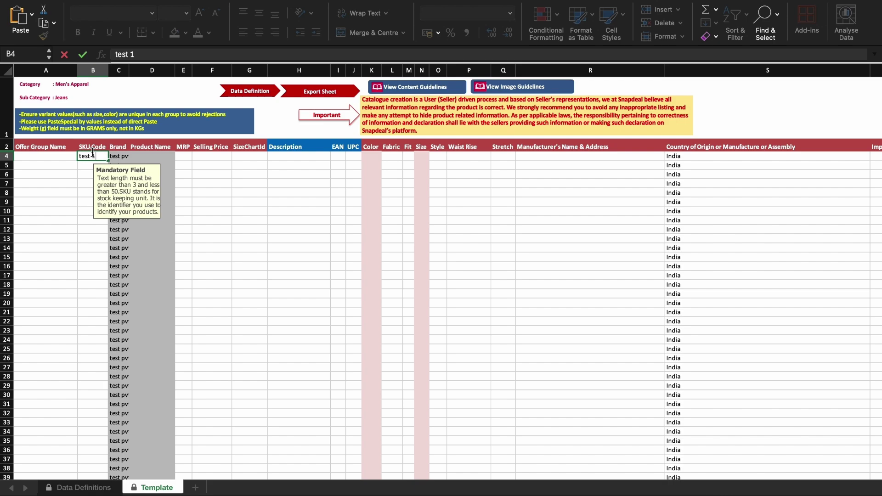
{"action": "key", "text": "Return"}
{"action": "type", "text": "test2"}
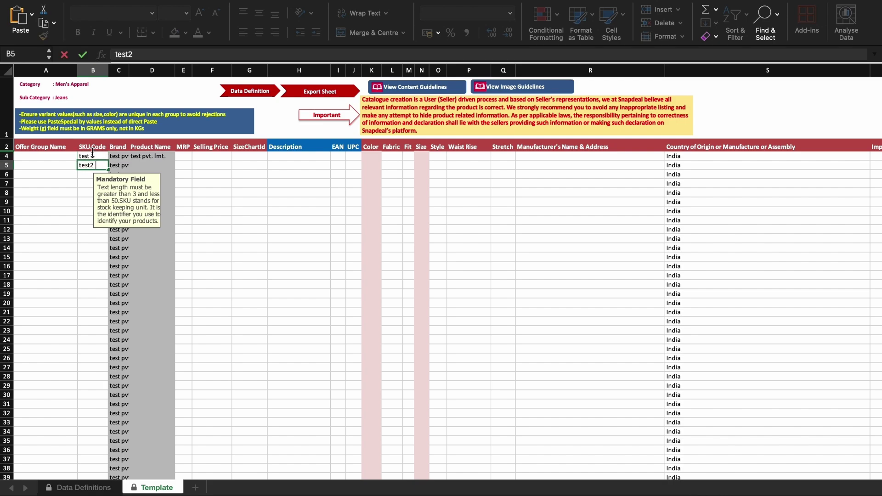
{"action": "key", "text": "Return"}
{"action": "type", "text": "test3"}
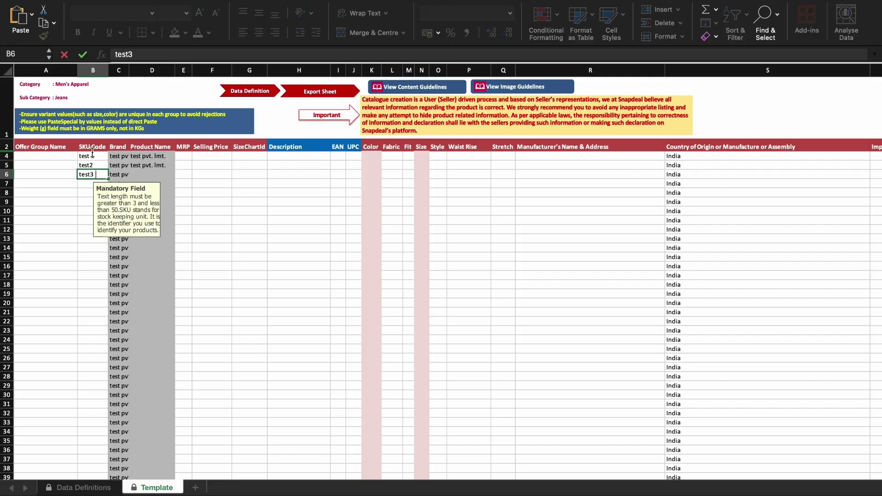
{"action": "key", "text": "Tab"}
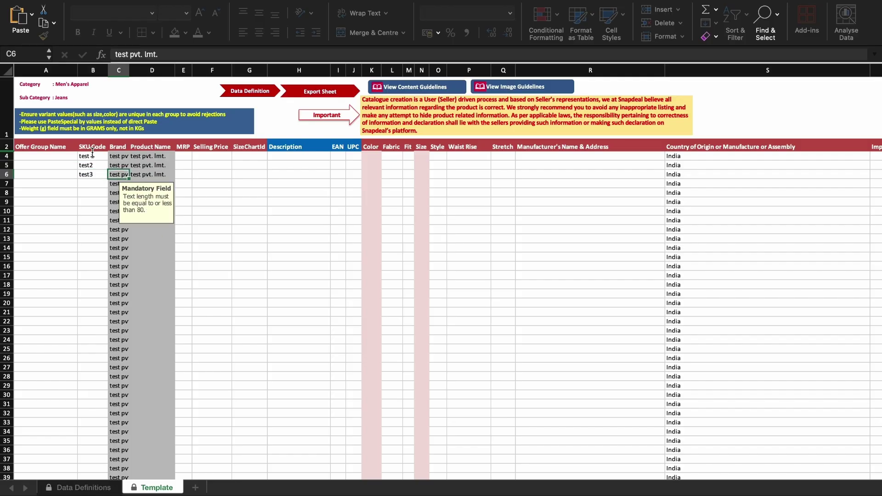
{"action": "key", "text": "Tab"}
{"action": "key", "text": "Tab"}
Step: Enter MRPs 599/699/599 and selling prices 399/499 for the listing rows
{"action": "key", "text": "Up"}
{"action": "key", "text": "Up"}
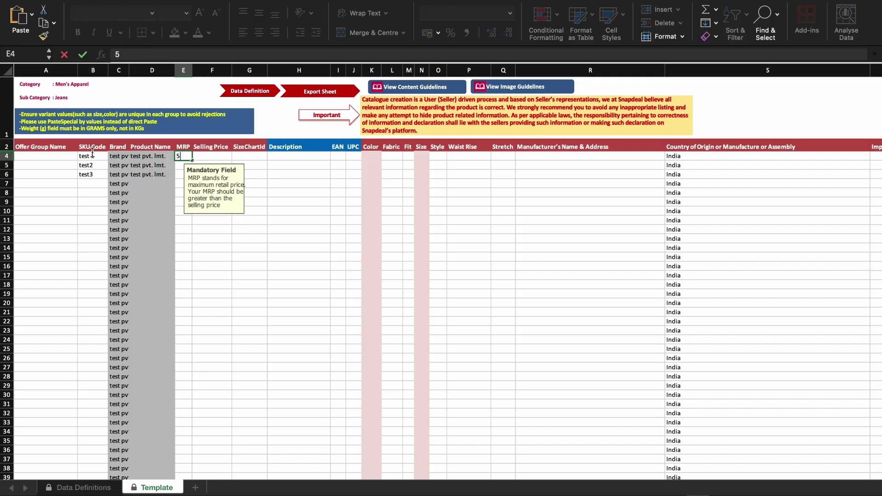
{"action": "type", "text": "99"}
{"action": "key", "text": "Tab"}
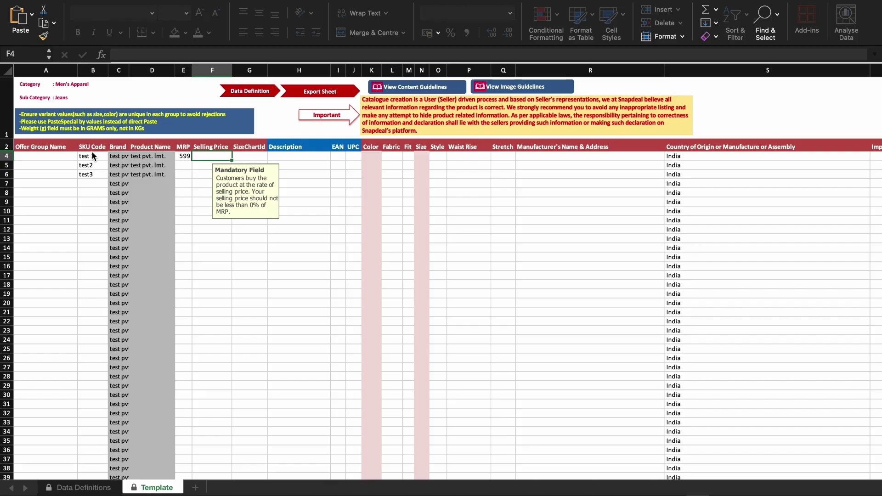
{"action": "type", "text": "399"}
{"action": "key", "text": "Return"}
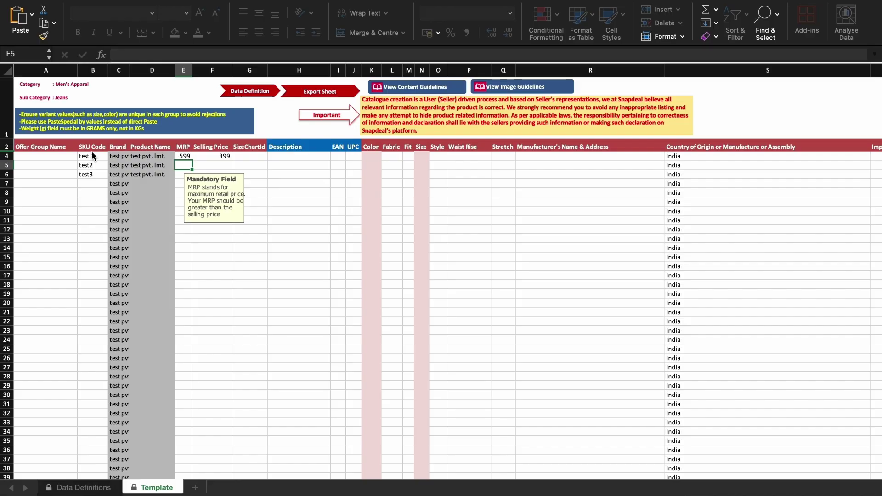
{"action": "type", "text": "699"}
{"action": "key", "text": "Tab"}
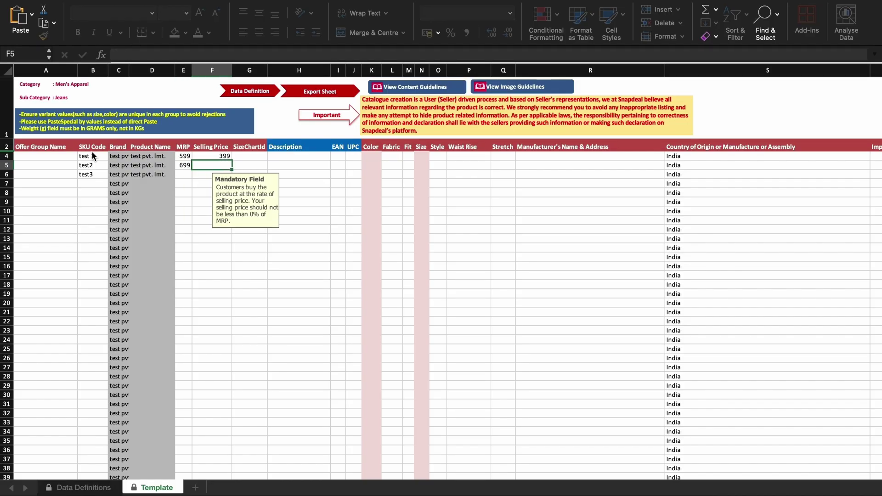
{"action": "type", "text": "499"}
{"action": "key", "text": "Return"}
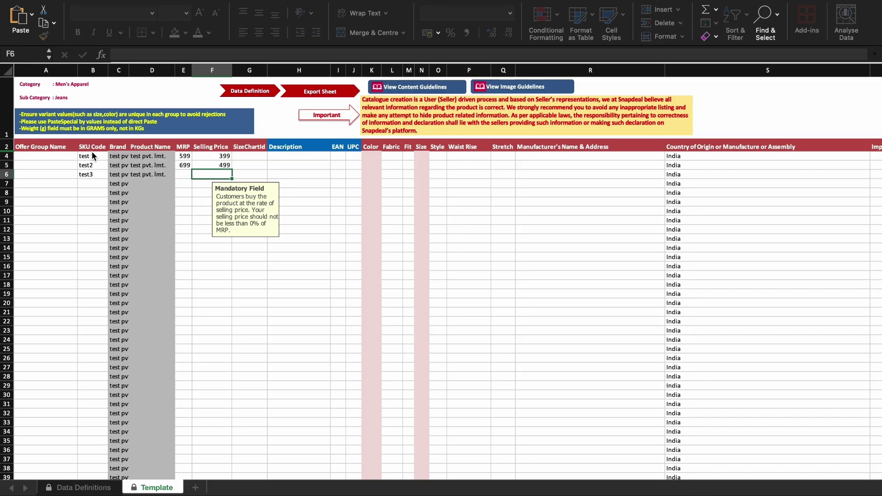
{"action": "key", "text": "Left"}
{"action": "type", "text": "599"}
{"action": "key", "text": "Tab"}
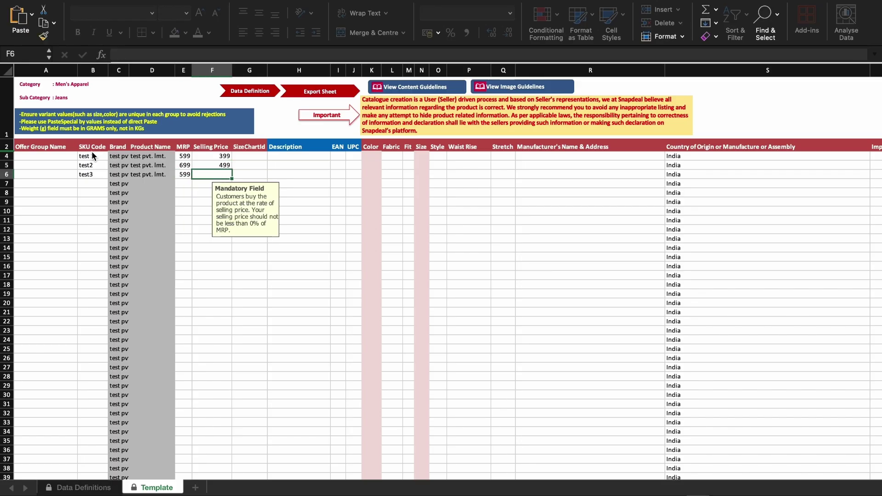
Step: Enter the third selling price 399 and set Regular Fit for all three jeans
{"action": "type", "text": "399"}
{"action": "key", "text": "Return"}
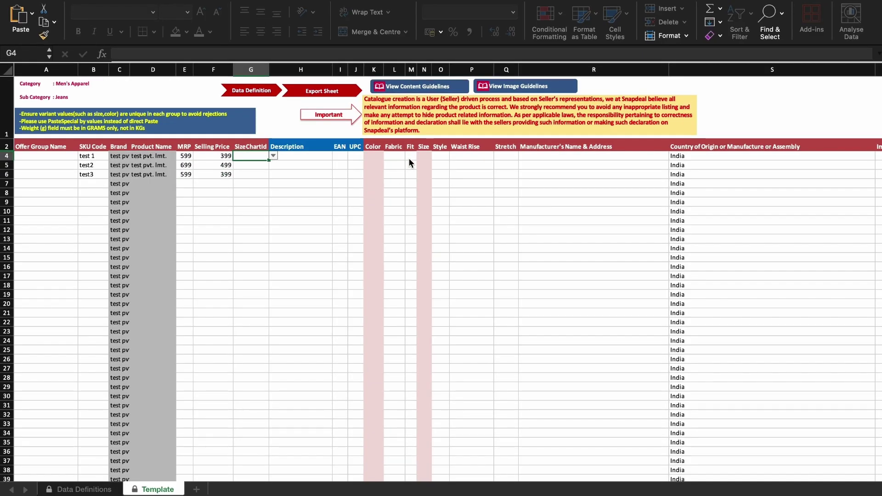
{"action": "left_click", "coordinate": [408, 155]}
{"action": "left_click", "coordinate": [420, 156]}
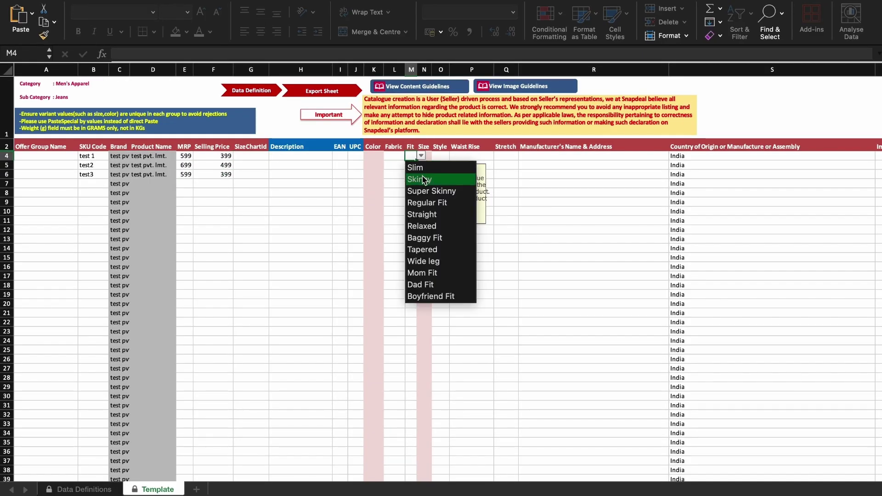
{"action": "left_click", "coordinate": [422, 203]}
{"action": "left_click", "coordinate": [409, 166]}
{"action": "left_click", "coordinate": [421, 165]}
{"action": "left_click", "coordinate": [422, 212]}
{"action": "left_click", "coordinate": [408, 175]}
{"action": "left_click", "coordinate": [421, 174]}
{"action": "left_click", "coordinate": [432, 222]}
Step: Set size chart 164357 for all three jeans rows
{"action": "left_click", "coordinate": [251, 155]}
{"action": "left_click", "coordinate": [273, 156]}
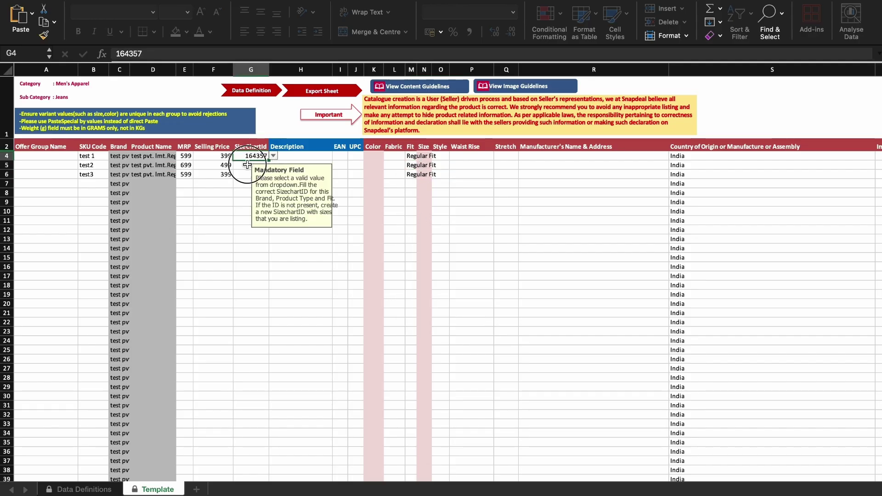
{"action": "left_click", "coordinate": [249, 167]}
{"action": "left_click", "coordinate": [251, 165]}
{"action": "left_click", "coordinate": [273, 165]}
{"action": "left_click", "coordinate": [257, 176]}
{"action": "left_click", "coordinate": [243, 174]}
{"action": "left_click", "coordinate": [273, 174]}
{"action": "left_click", "coordinate": [264, 186]}
Step: Set the colours of the three jeans to Black, Brown and Black
{"action": "left_click", "coordinate": [373, 156]}
{"action": "left_click", "coordinate": [389, 156]}
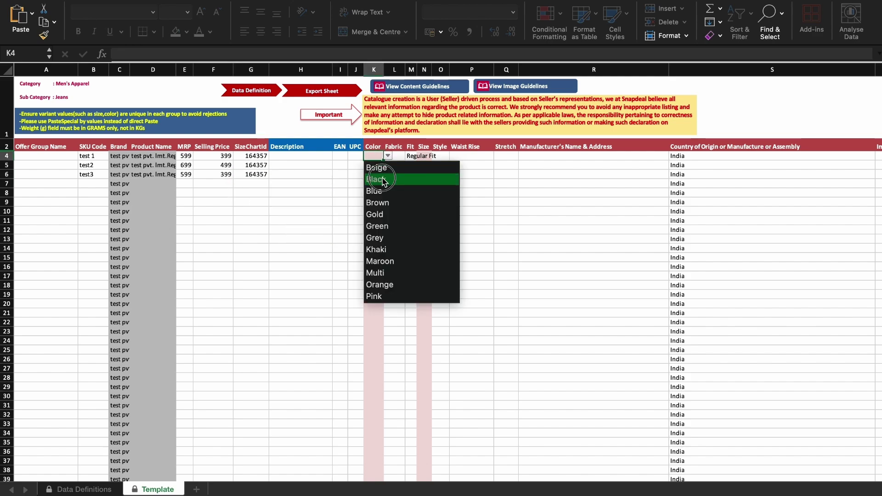
{"action": "left_click", "coordinate": [377, 177]}
{"action": "left_click", "coordinate": [375, 164]}
{"action": "left_click", "coordinate": [388, 164]}
{"action": "left_click", "coordinate": [377, 212]}
{"action": "left_click", "coordinate": [373, 174]}
{"action": "left_click", "coordinate": [388, 174]}
{"action": "left_click", "coordinate": [388, 198]}
Step: Set the fabric to Denim for all three jeans
{"action": "left_click", "coordinate": [394, 156]}
{"action": "left_click", "coordinate": [408, 156]}
{"action": "left_click", "coordinate": [394, 178]}
{"action": "left_click", "coordinate": [394, 165]}
{"action": "left_click", "coordinate": [409, 164]}
{"action": "left_click", "coordinate": [394, 187]}
{"action": "left_click", "coordinate": [394, 174]}
{"action": "left_click", "coordinate": [409, 174]}
{"action": "left_click", "coordinate": [409, 197]}
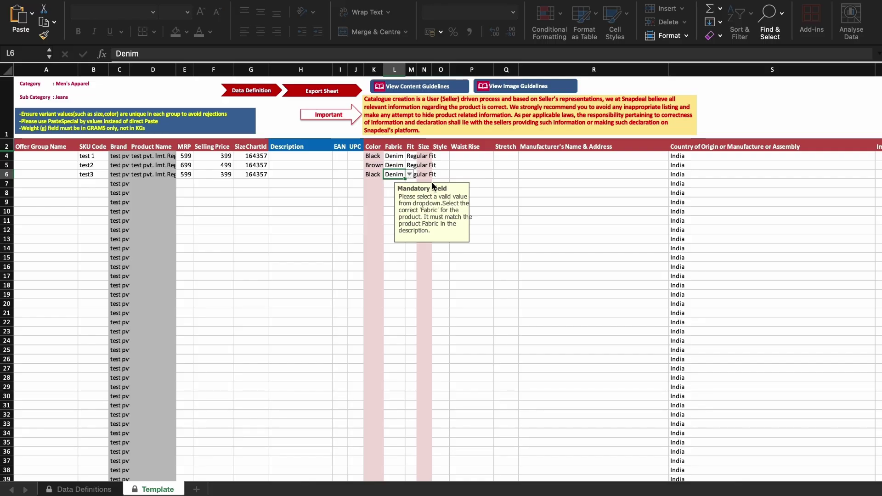
Step: Set Basic style for the first jeans and fill it down to the other two
{"action": "left_click", "coordinate": [440, 155]}
{"action": "left_click", "coordinate": [453, 155]}
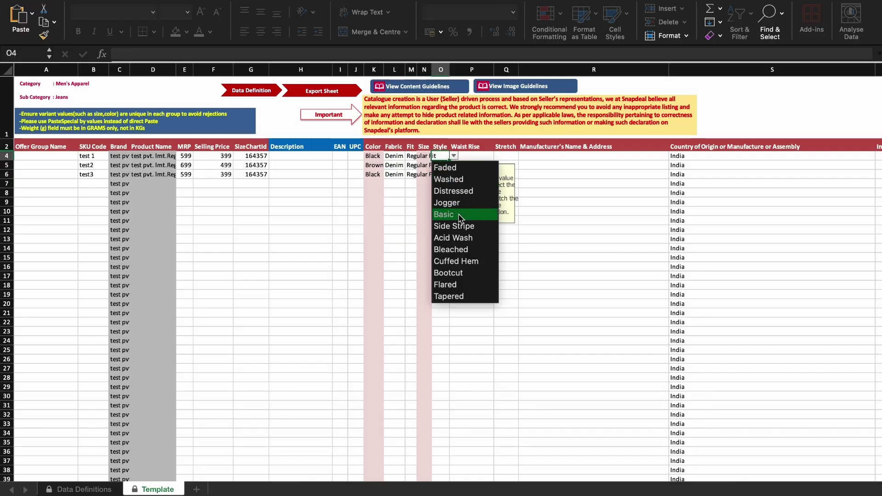
{"action": "left_click", "coordinate": [449, 176]}
{"action": "left_click_drag", "start_coordinate": [449, 175], "coordinate": [449, 178]}
Step: Set the waist rise to Mid-Rise for all three jeans
{"action": "left_click", "coordinate": [466, 156]}
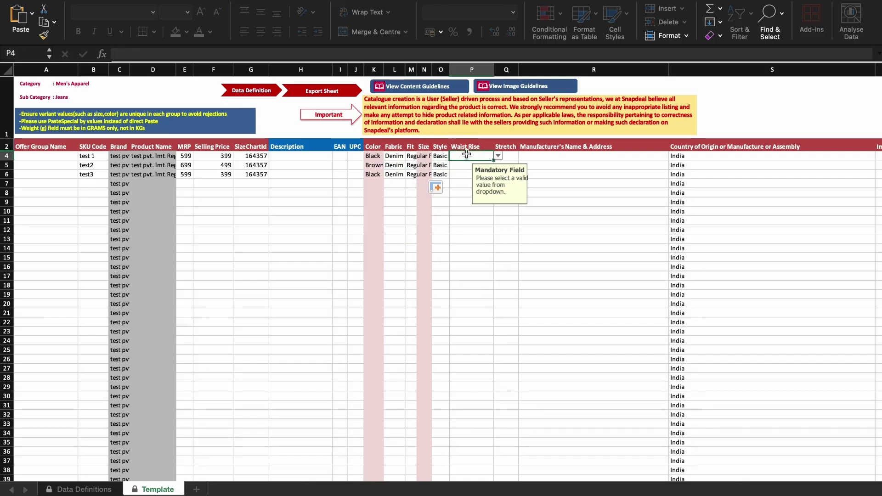
{"action": "left_click", "coordinate": [498, 156]}
{"action": "left_click", "coordinate": [491, 180]}
{"action": "left_click", "coordinate": [457, 165]}
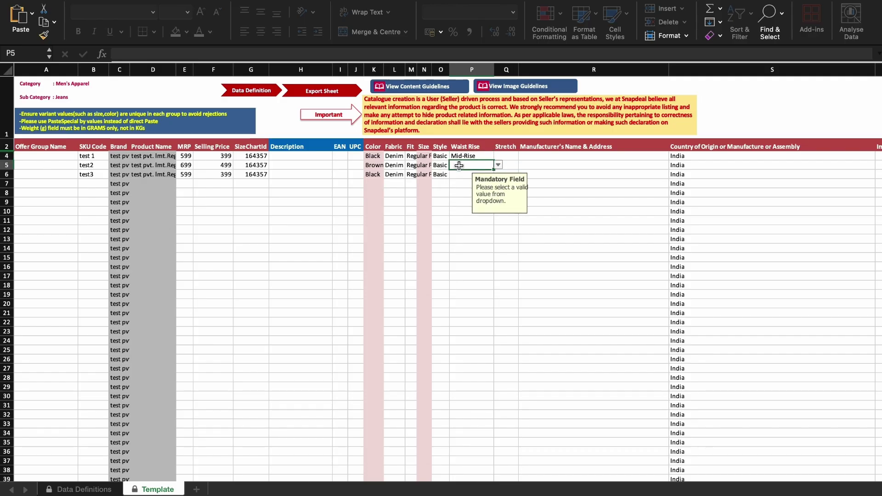
{"action": "left_click", "coordinate": [498, 165]}
{"action": "left_click", "coordinate": [483, 191]}
{"action": "left_click", "coordinate": [477, 175]}
{"action": "left_click", "coordinate": [498, 174]}
{"action": "left_click", "coordinate": [484, 199]}
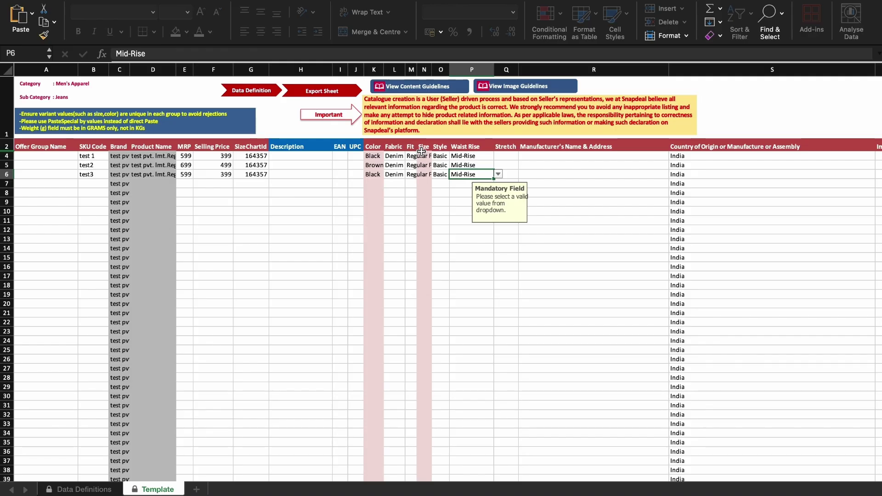
Step: Set size 32 for the first jeans in N4
{"action": "left_click", "coordinate": [425, 156]}
{"action": "left_click", "coordinate": [436, 157]}
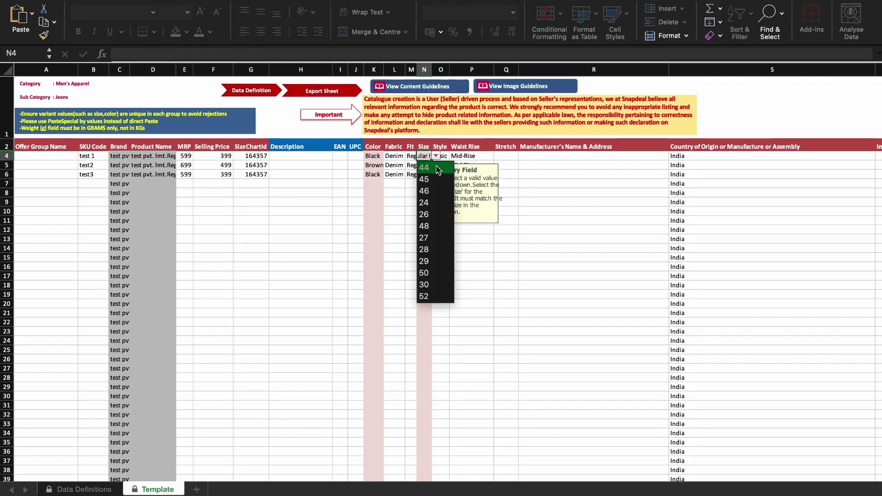
{"action": "scroll", "coordinate": [440, 229], "scroll_direction": "down", "scroll_amount": 3}
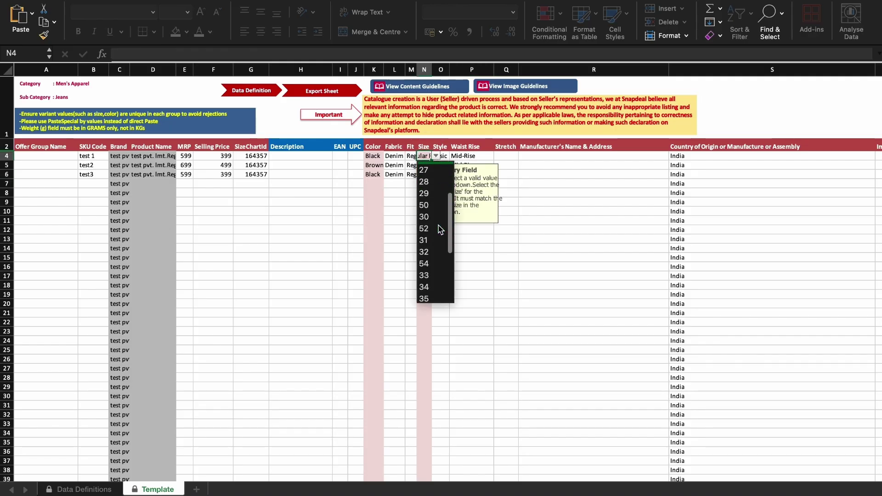
{"action": "left_click", "coordinate": [439, 230]}
Step: Fill size 32 down to all three jeans and set Stretch to Stretchable for each
{"action": "left_click_drag", "start_coordinate": [427, 174], "coordinate": [425, 156]}
{"action": "key", "text": "ctrl+d"}
{"action": "left_click", "coordinate": [436, 174]}
{"action": "left_click", "coordinate": [506, 155]}
{"action": "left_click", "coordinate": [523, 156]}
{"action": "left_click", "coordinate": [519, 168]}
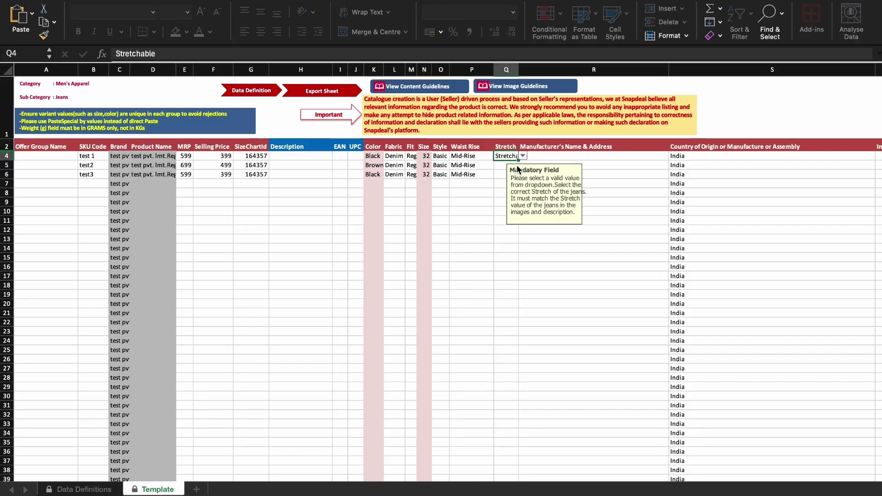
{"action": "left_click_drag", "start_coordinate": [517, 160], "coordinate": [517, 179]}
Step: Enter test as the manufacturer name and address for the jeans rows
{"action": "scroll", "coordinate": [492, 229], "scroll_direction": "right", "scroll_amount": 5}
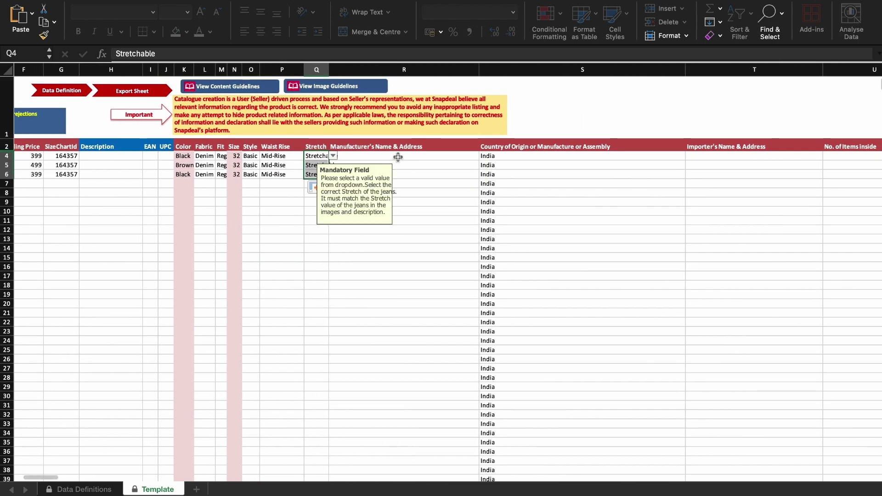
{"action": "left_click", "coordinate": [397, 157]}
{"action": "type", "text": "estest"}
{"action": "key", "text": "Return"}
{"action": "type", "text": "test"}
{"action": "key", "text": "Return"}
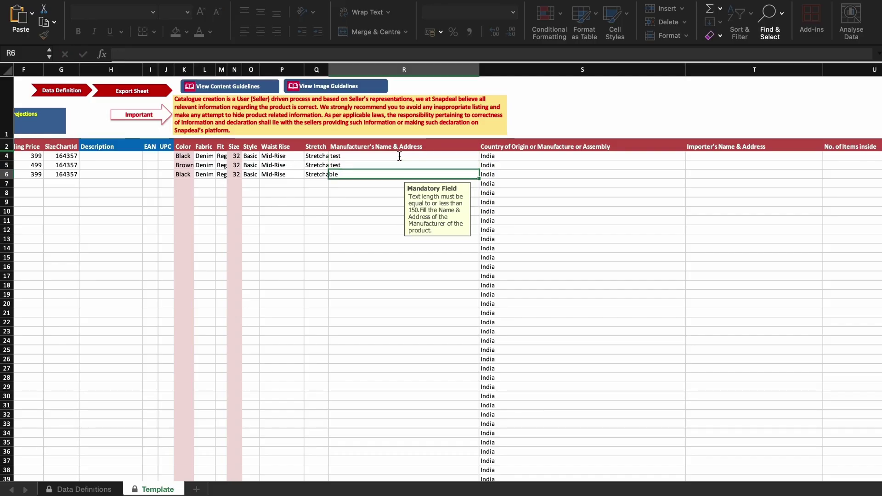
{"action": "left_click", "coordinate": [597, 156]}
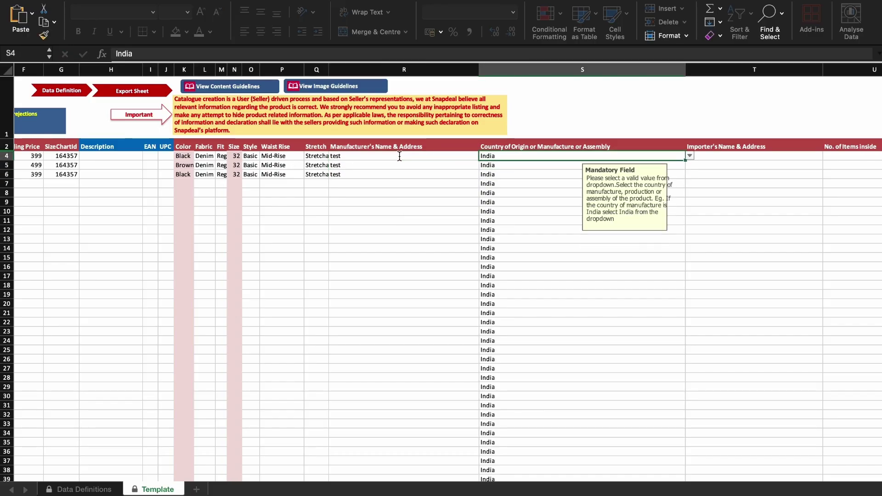
Step: Keep India as country of origin and fill test as importer details for all three rows
{"action": "scroll", "coordinate": [675, 173], "scroll_direction": "right", "scroll_amount": 2}
{"action": "left_click", "coordinate": [628, 155]}
{"action": "scroll", "coordinate": [510, 249], "scroll_direction": "down", "scroll_amount": 20}
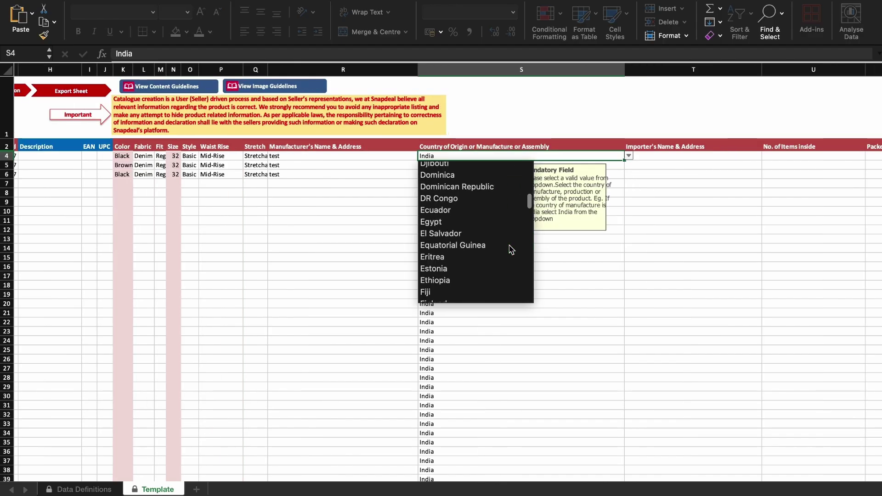
{"action": "scroll", "coordinate": [510, 249], "scroll_direction": "up", "scroll_amount": 20}
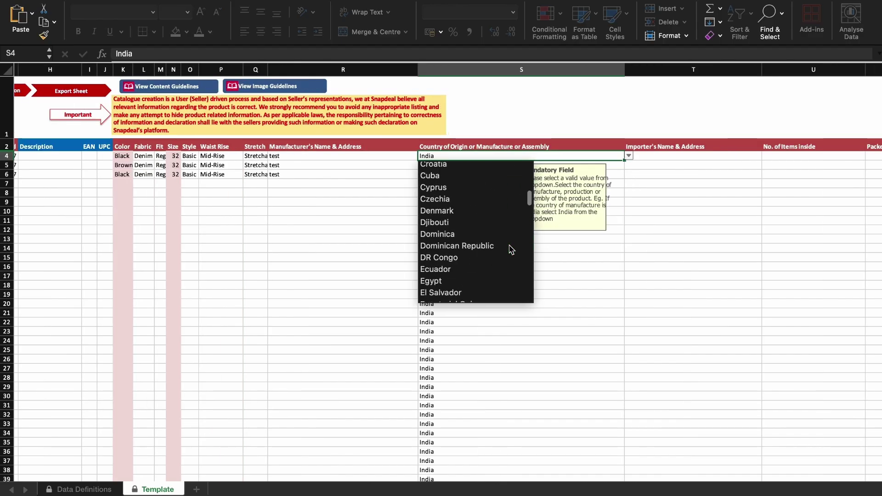
{"action": "left_click", "coordinate": [629, 156]}
{"action": "left_click", "coordinate": [658, 160]}
{"action": "type", "text": "test"}
{"action": "left_click_drag", "start_coordinate": [763, 162], "coordinate": [762, 175]}
Step: Set No. of Items inside to 1 and packer details to test for all three jeans
{"action": "scroll", "coordinate": [763, 175], "scroll_direction": "right", "scroll_amount": 8}
{"action": "scroll", "coordinate": [763, 175], "scroll_direction": "right", "scroll_amount": 1}
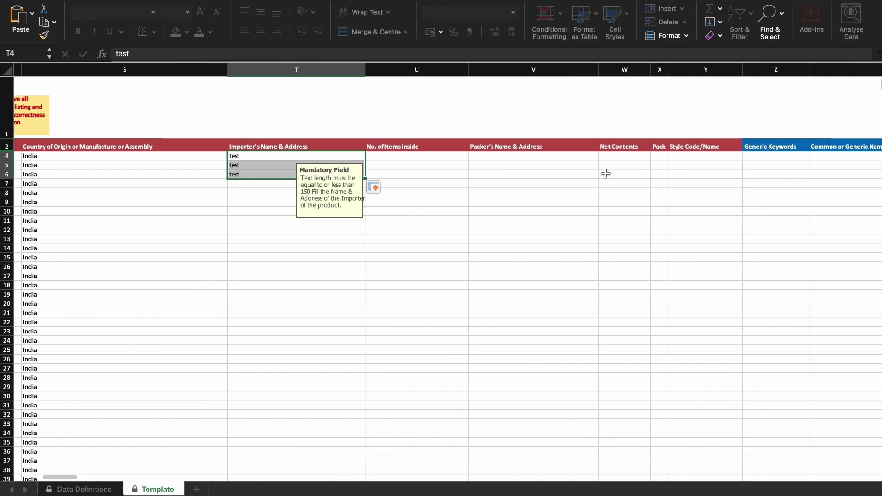
{"action": "left_click", "coordinate": [454, 158]}
{"action": "type", "text": "1"}
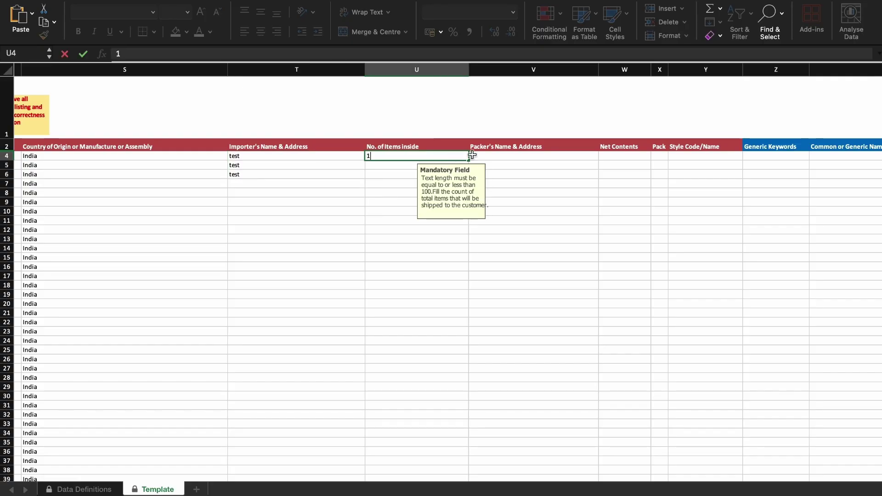
{"action": "left_click_drag", "start_coordinate": [469, 159], "coordinate": [471, 174]}
{"action": "scroll", "coordinate": [478, 177], "scroll_direction": "right", "scroll_amount": 3}
{"action": "left_click", "coordinate": [474, 156]}
{"action": "type", "text": "test"}
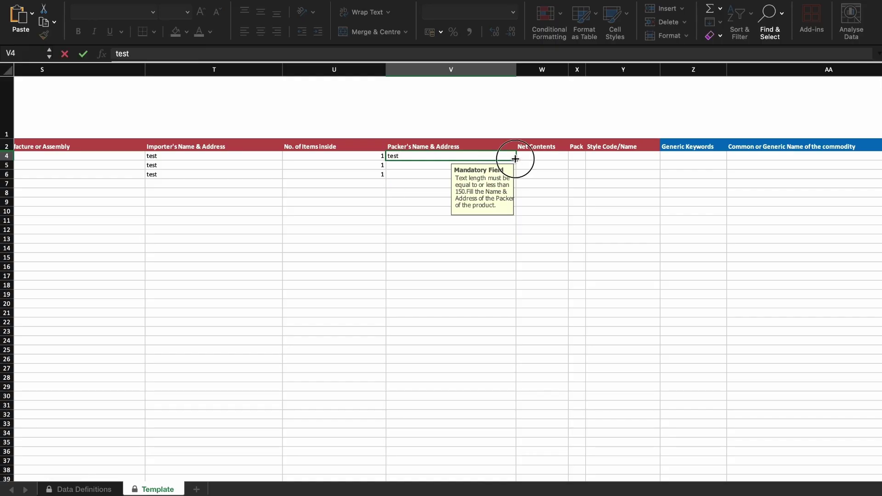
{"action": "left_click_drag", "start_coordinate": [516, 160], "coordinate": [520, 177]}
Step: Set net contents to 1 for all rows and packs to Pack of 1 through Pack of 3
{"action": "left_click", "coordinate": [540, 157]}
{"action": "type", "text": "1"}
{"action": "left_click_drag", "start_coordinate": [569, 160], "coordinate": [573, 180]}
{"action": "left_click", "coordinate": [577, 155]}
{"action": "left_click", "coordinate": [590, 156]}
{"action": "left_click", "coordinate": [593, 168]}
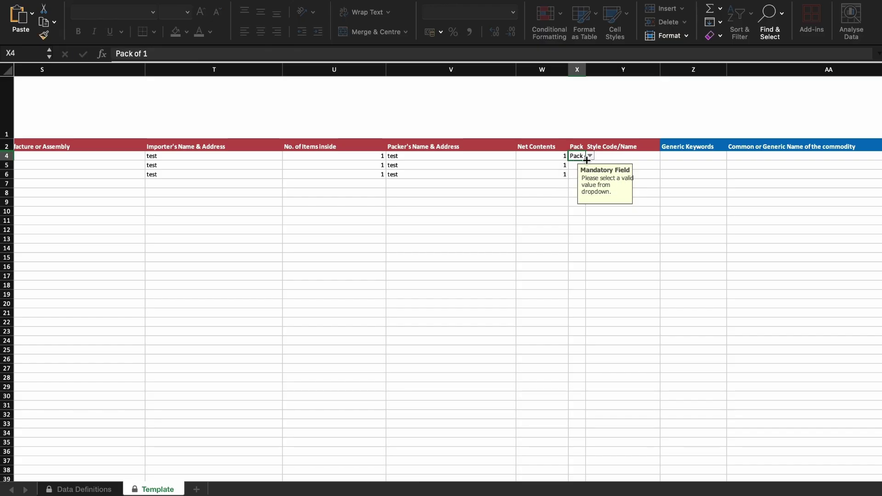
{"action": "left_click_drag", "start_coordinate": [587, 159], "coordinate": [587, 182]}
Step: Enter style codes test 101, test 102 and test 103 for the three jeans
{"action": "left_click", "coordinate": [616, 156]}
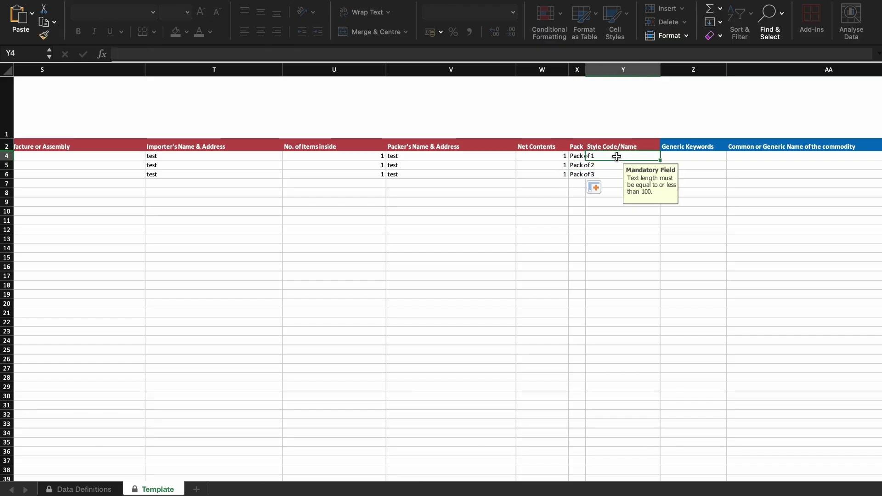
{"action": "type", "text": "test 101"}
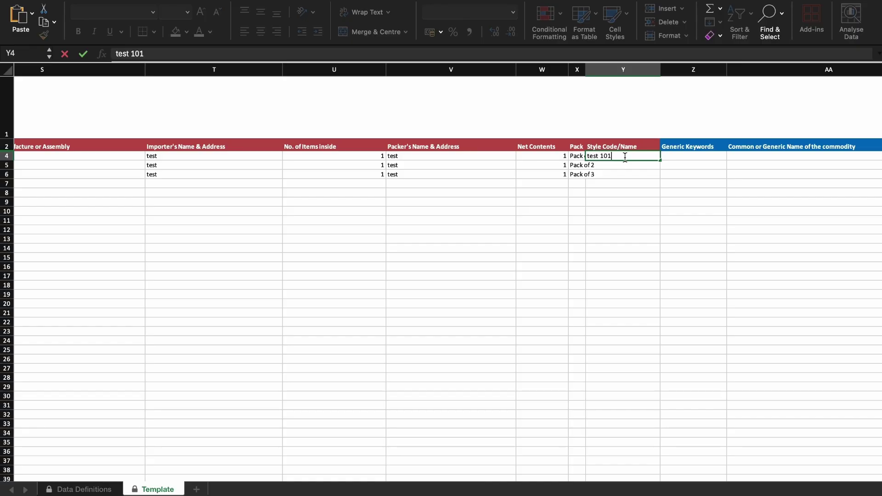
{"action": "key", "text": "Return"}
{"action": "type", "text": "test 102"}
{"action": "key", "text": "Return"}
{"action": "type", "text": "test 103"}
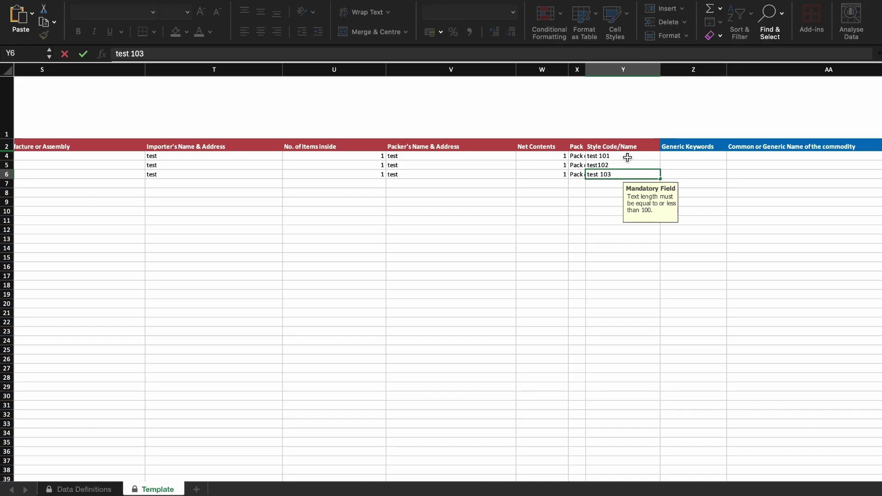
Step: Add generic keywords jeans and stretchable
{"action": "scroll", "coordinate": [662, 192], "scroll_direction": "right", "scroll_amount": 5}
{"action": "left_click", "coordinate": [562, 155]}
{"action": "type", "text": "jeans"}
{"action": "key", "text": "Return"}
{"action": "type", "text": "stretchable"}
{"action": "key", "text": "Return"}
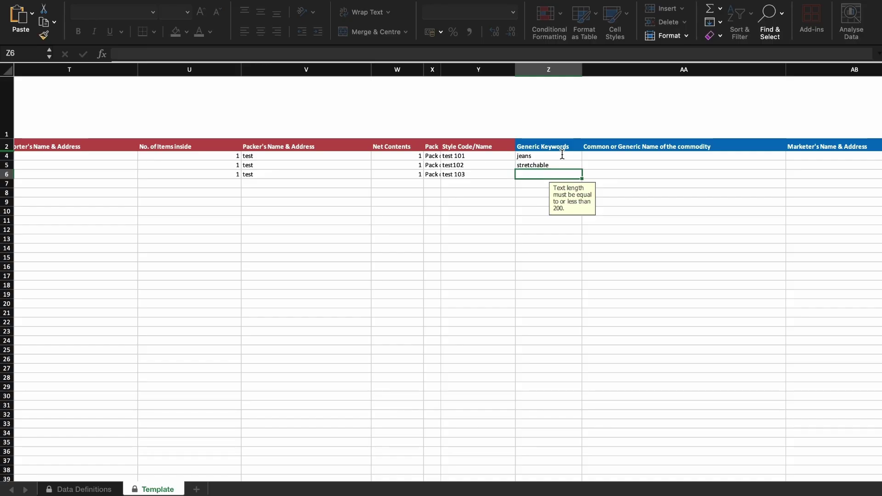
{"action": "scroll", "coordinate": [562, 155], "scroll_direction": "right", "scroll_amount": 5}
{"action": "scroll", "coordinate": [553, 158], "scroll_direction": "right", "scroll_amount": 2}
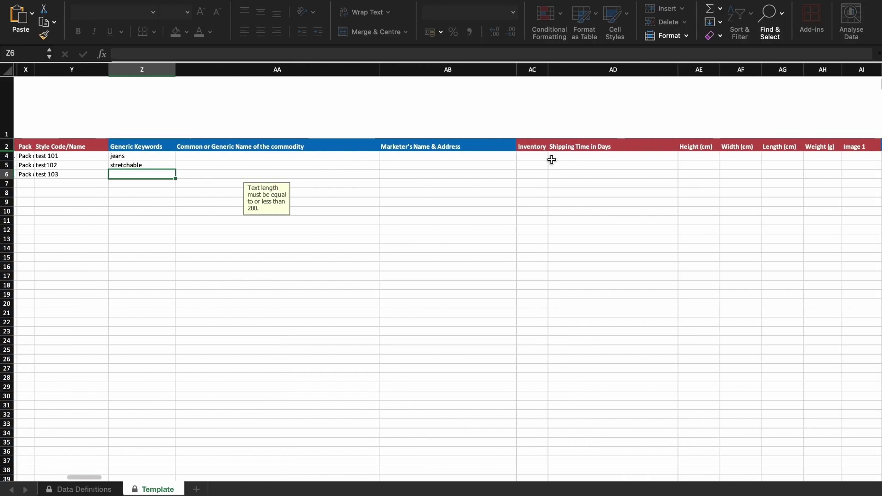
Step: Set inventory to 50 for all three jeans rows
{"action": "left_click", "coordinate": [529, 159]}
{"action": "type", "text": "50"}
{"action": "key", "text": "Return"}
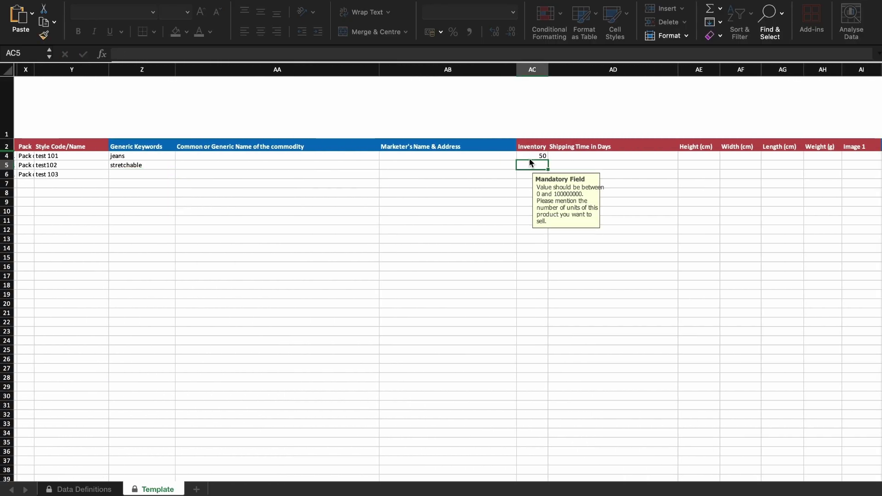
{"action": "type", "text": "50"}
{"action": "key", "text": "Return"}
{"action": "type", "text": "50"}
Step: Set shipping time to 2 days for all three rows
{"action": "left_click", "coordinate": [588, 157]}
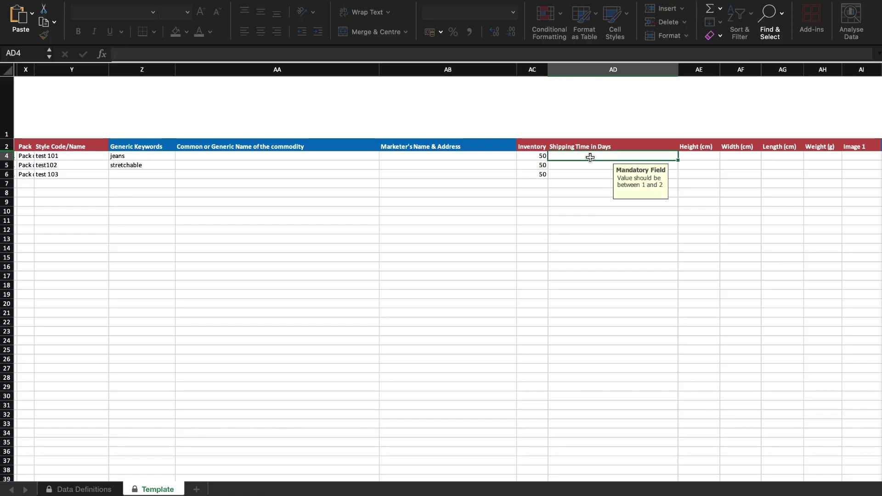
{"action": "scroll", "coordinate": [375, 159], "scroll_direction": "right", "scroll_amount": 3}
{"action": "type", "text": "2"}
{"action": "key", "text": "Return"}
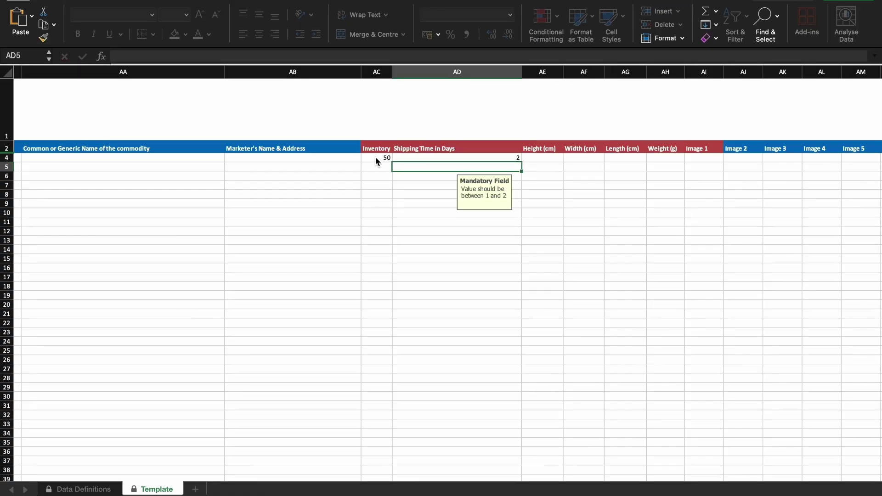
{"action": "type", "text": "2"}
{"action": "key", "text": "Return"}
{"action": "type", "text": "2"}
Step: Set package height, width and length to 15 cm each
{"action": "left_click", "coordinate": [540, 158]}
{"action": "type", "text": "15"}
{"action": "left_click_drag", "start_coordinate": [563, 161], "coordinate": [641, 178]}
{"action": "left_click", "coordinate": [586, 158]}
{"action": "type", "text": "15"}
{"action": "left_click", "coordinate": [625, 158]}
{"action": "type", "text": "15"}
Step: Enter 40 g weight and fill it down through all three rows
{"action": "left_click", "coordinate": [666, 157]}
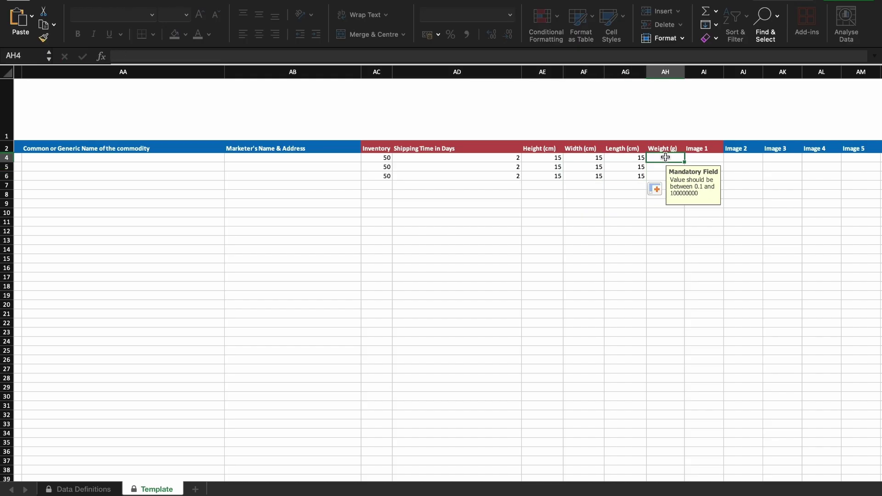
{"action": "type", "text": "40"}
{"action": "left_click_drag", "start_coordinate": [686, 164], "coordinate": [682, 179]}
{"action": "scroll", "coordinate": [658, 217], "scroll_direction": "right", "scroll_amount": 5}
{"action": "scroll", "coordinate": [658, 218], "scroll_direction": "right", "scroll_amount": 5}
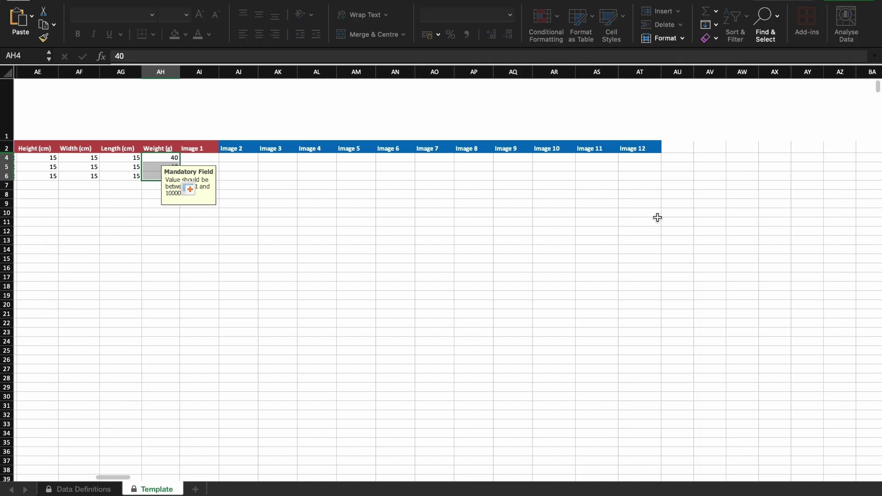
Step: Paste the product image link into the first row's Image 1 cell
{"action": "left_click", "coordinate": [163, 176]}
{"action": "left_click", "coordinate": [201, 156]}
{"action": "key", "text": "ctrl+v"}
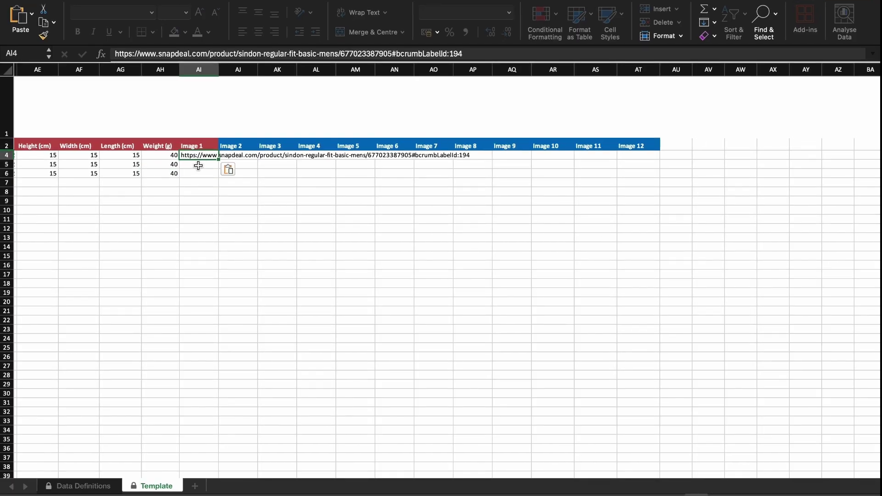
Step: Name the offer groups Group 1, Group2 and group 3 for rows 4 to 6
{"action": "scroll", "coordinate": [198, 165], "scroll_direction": "left", "scroll_amount": 15}
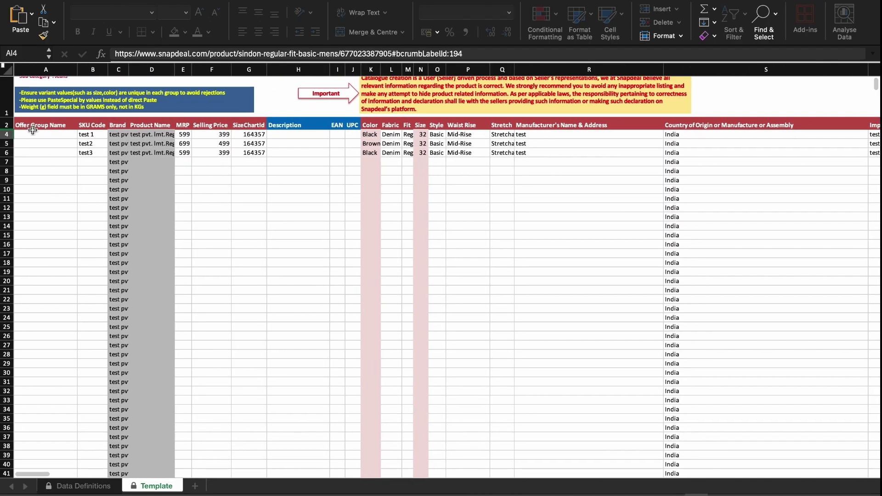
{"action": "left_click", "coordinate": [33, 131]}
{"action": "type", "text": "Group"}
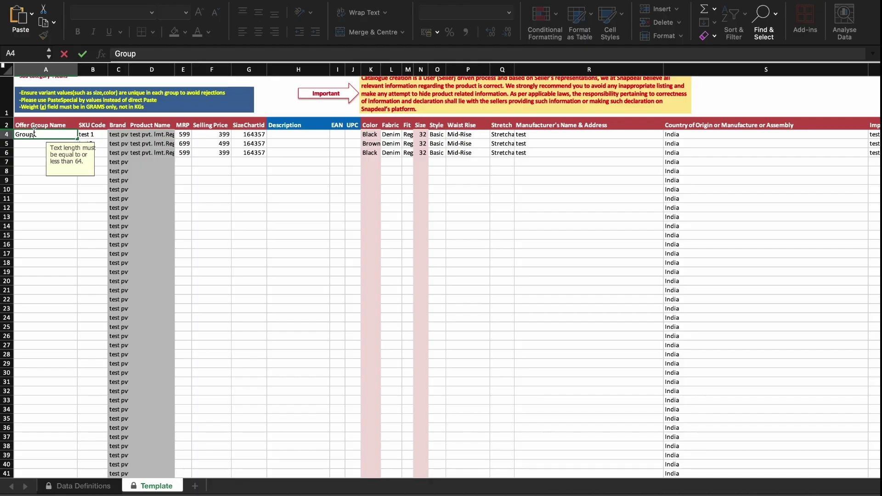
{"action": "type", "text": " 1"}
{"action": "key", "text": "Return"}
{"action": "type", "text": "G"}
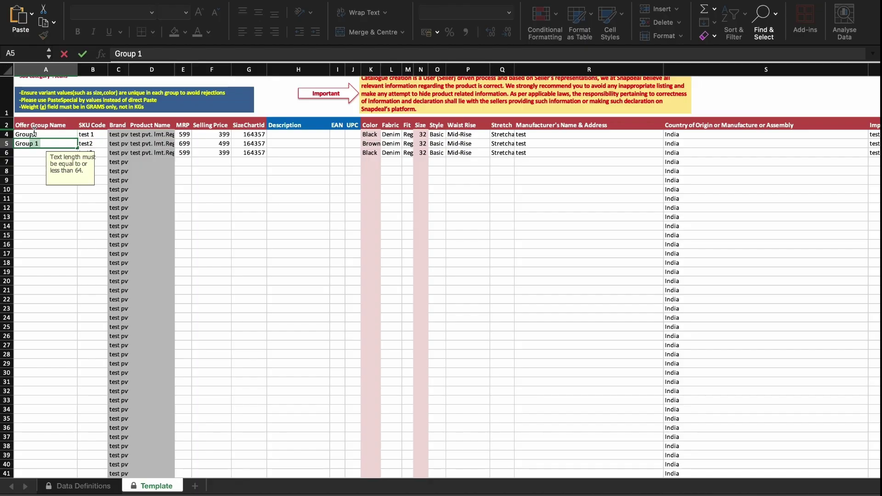
{"action": "type", "text": "roup2"}
{"action": "key", "text": "Return"}
{"action": "type", "text": "group 3"}
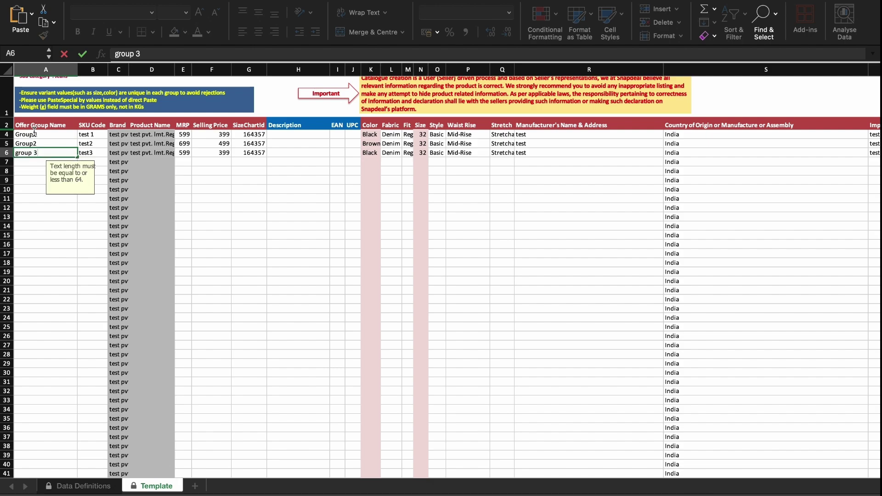
{"action": "scroll", "coordinate": [167, 185], "scroll_direction": "up", "scroll_amount": 2}
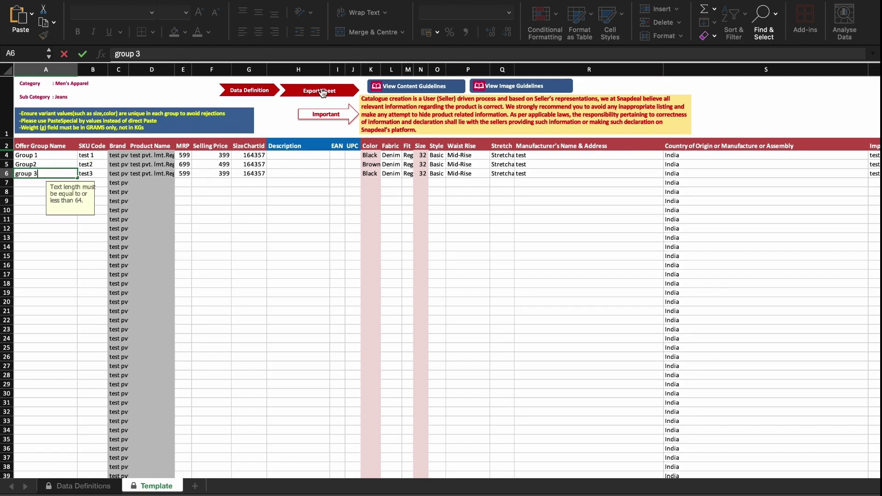
Step: Try exporting, dismiss the Incorrect Values alert, and paste Image 1 links for the remaining rows
{"action": "left_click", "coordinate": [321, 92]}
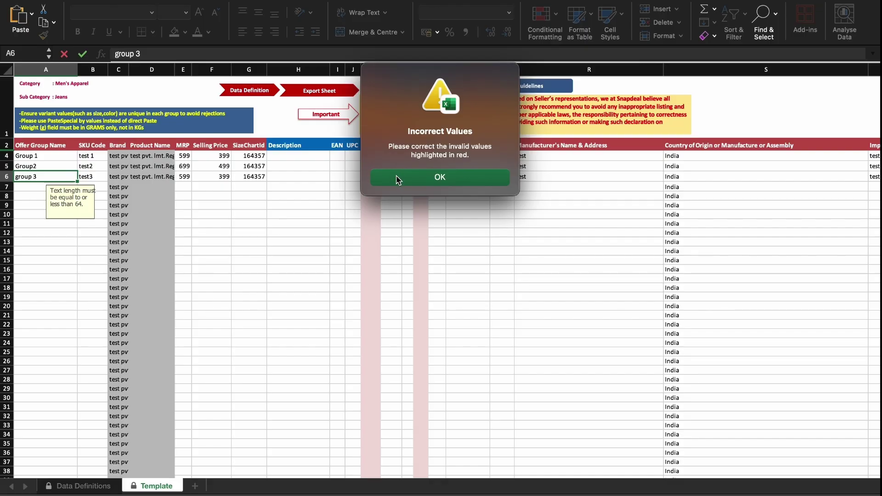
{"action": "left_click", "coordinate": [396, 180]}
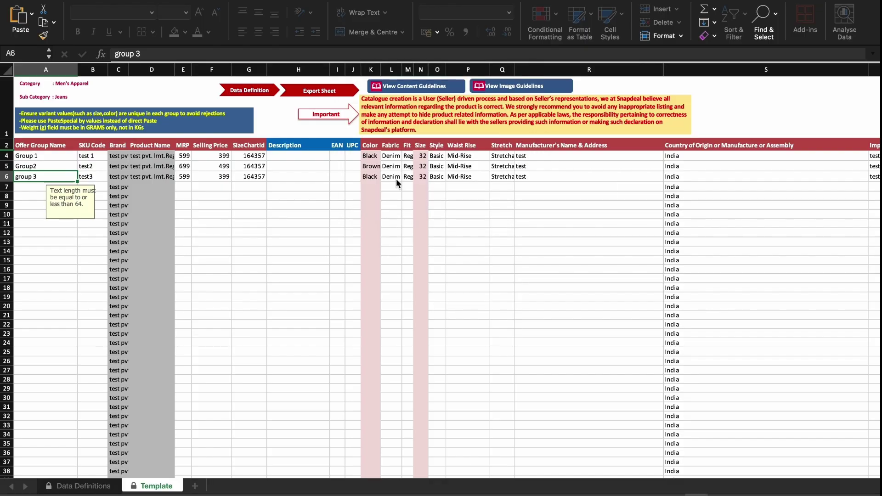
{"action": "scroll", "coordinate": [398, 184], "scroll_direction": "right", "scroll_amount": 10}
{"action": "scroll", "coordinate": [400, 189], "scroll_direction": "right", "scroll_amount": 10}
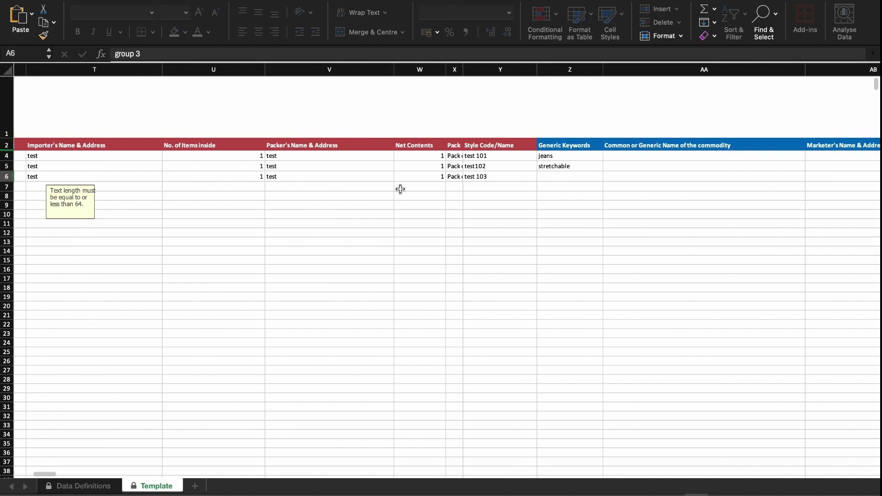
{"action": "scroll", "coordinate": [400, 189], "scroll_direction": "right", "scroll_amount": 8}
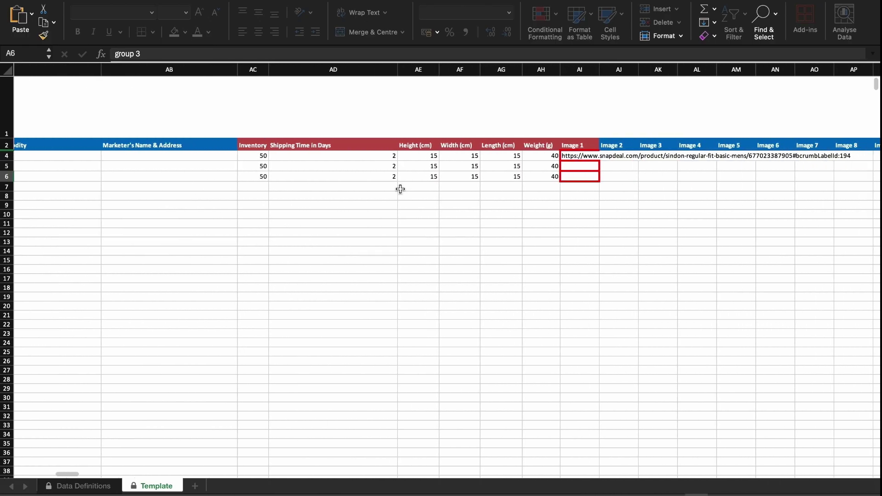
{"action": "key", "text": "ctrl+v"}
{"action": "scroll", "coordinate": [476, 201], "scroll_direction": "left", "scroll_amount": 15}
{"action": "scroll", "coordinate": [476, 201], "scroll_direction": "left", "scroll_amount": 5}
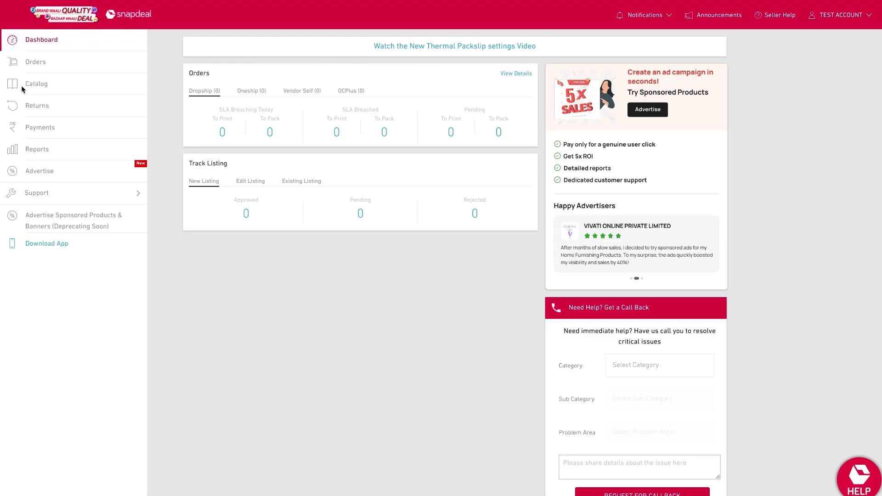
Step: Upload the exported xlsx via Catalog > Add Product > Upload Content Sheet and submit it
{"action": "left_click", "coordinate": [35, 87]}
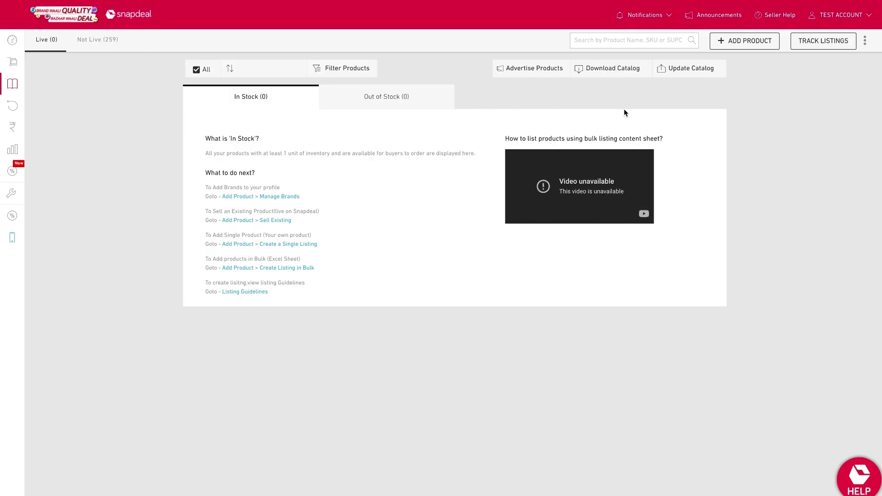
{"action": "left_click", "coordinate": [749, 45]}
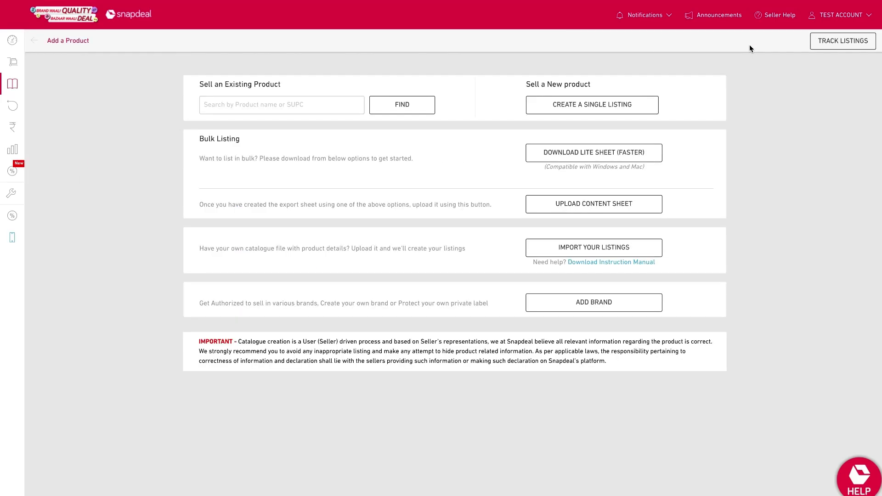
{"action": "left_click", "coordinate": [635, 205]}
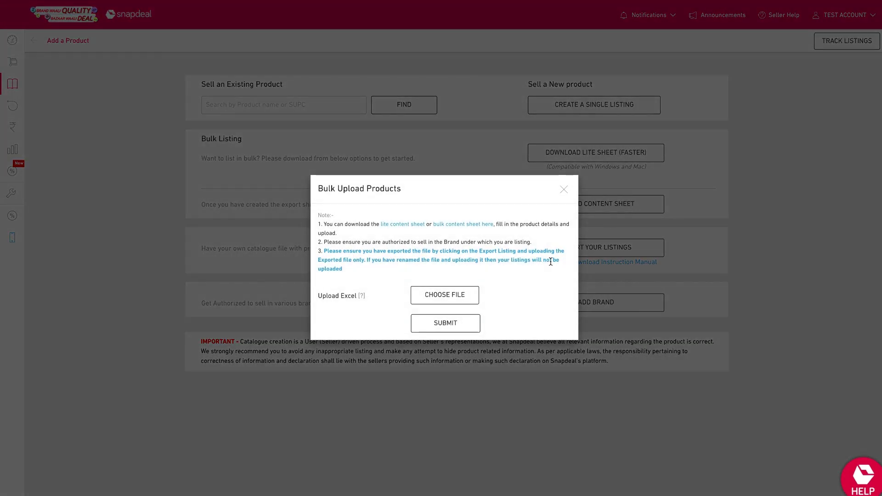
{"action": "left_click", "coordinate": [468, 298]}
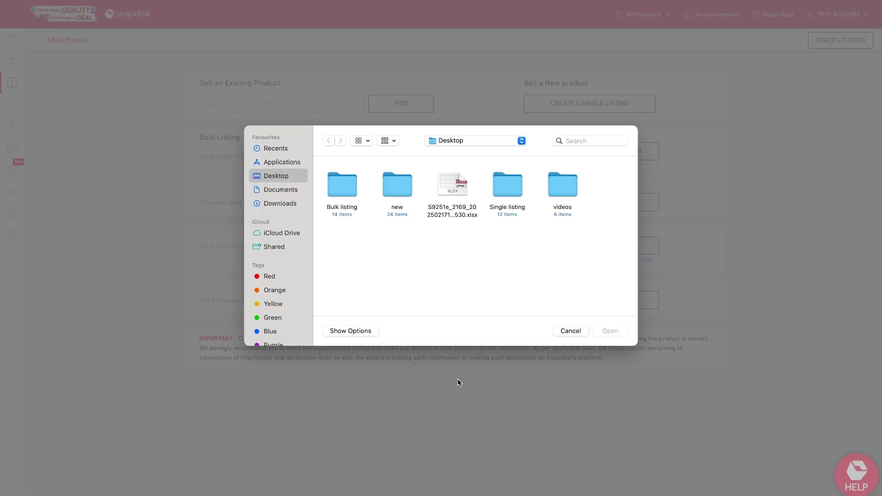
{"action": "left_click", "coordinate": [454, 217]}
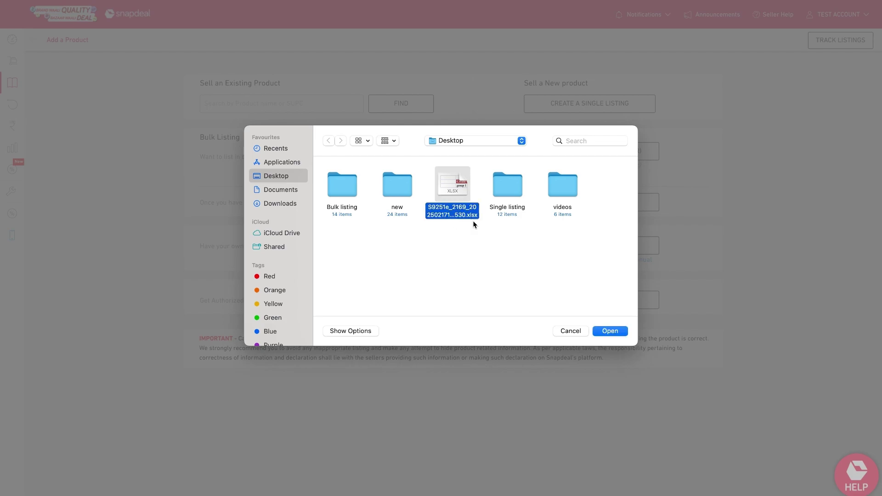
{"action": "left_click", "coordinate": [603, 333]}
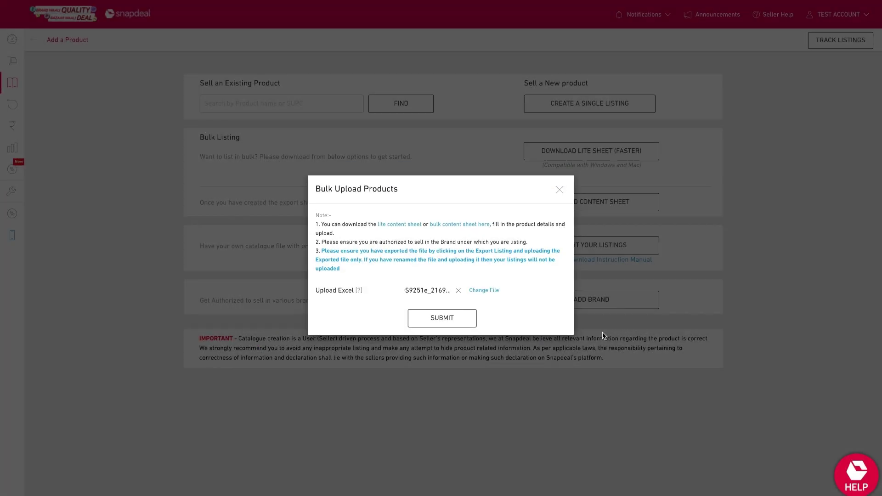
{"action": "left_click", "coordinate": [430, 319]}
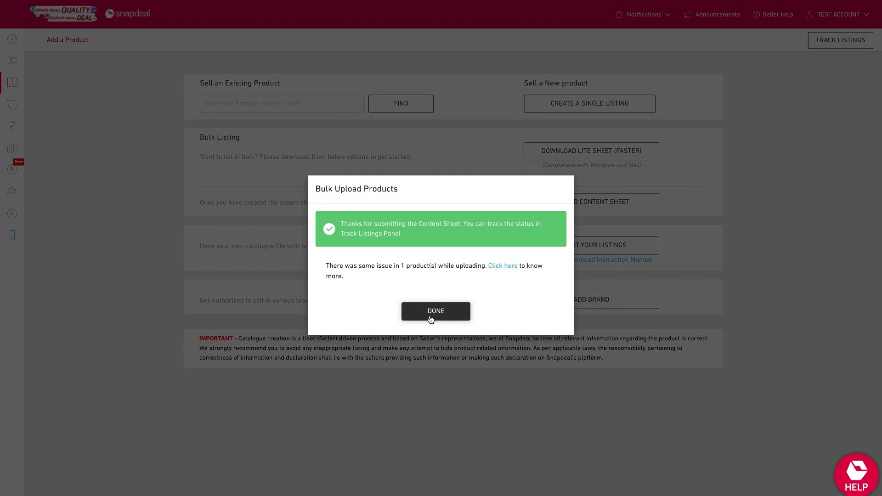
Step: Open Track Listings from Catalog and review the Under Review, Approved and Rejected tabs
{"action": "left_click", "coordinate": [431, 319]}
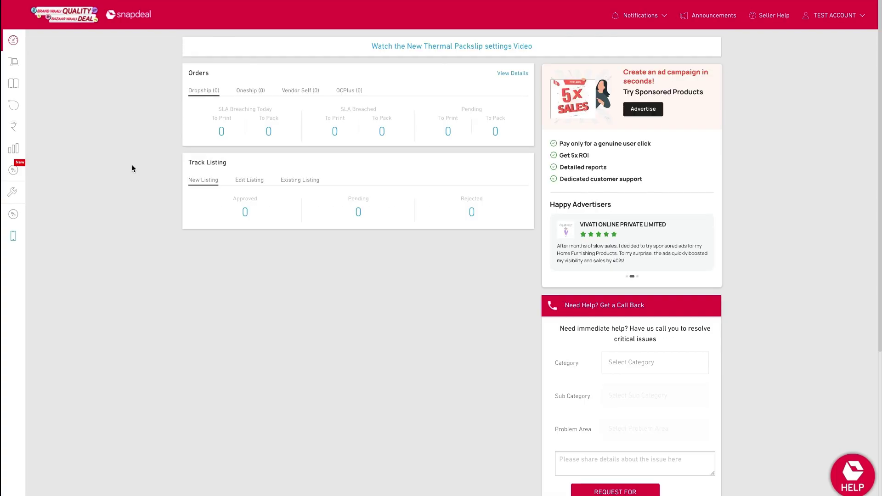
{"action": "mouse_move", "coordinate": [17, 86]}
{"action": "left_click", "coordinate": [44, 84]}
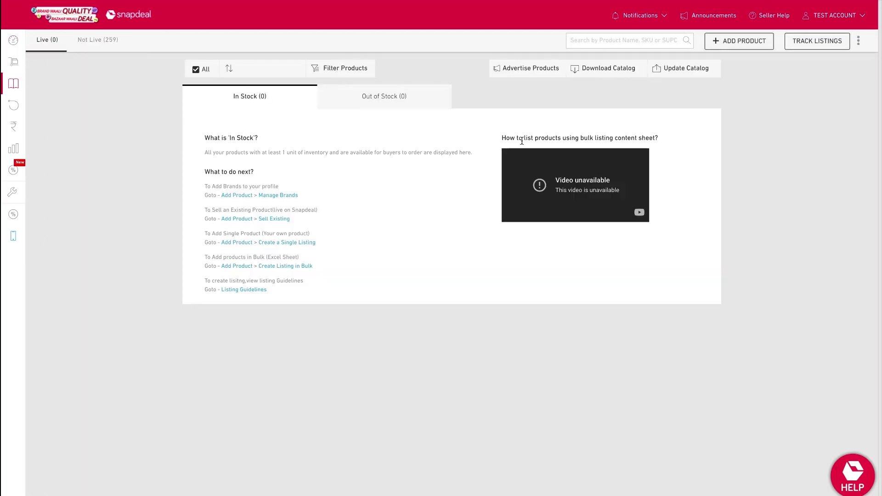
{"action": "left_click", "coordinate": [806, 45]}
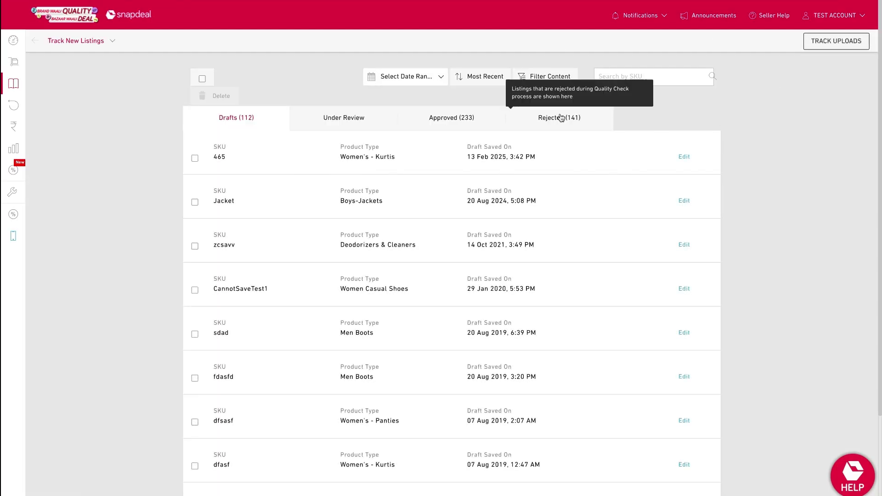
{"action": "left_click", "coordinate": [370, 122]}
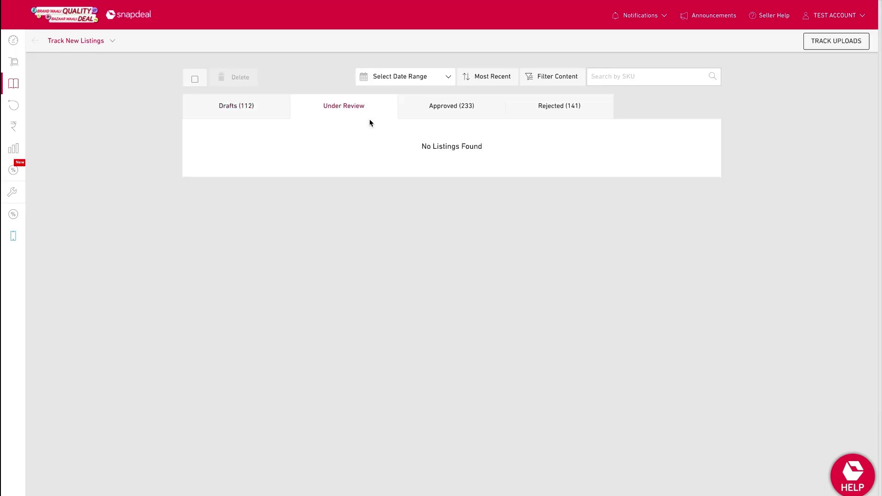
{"action": "left_click", "coordinate": [425, 111]}
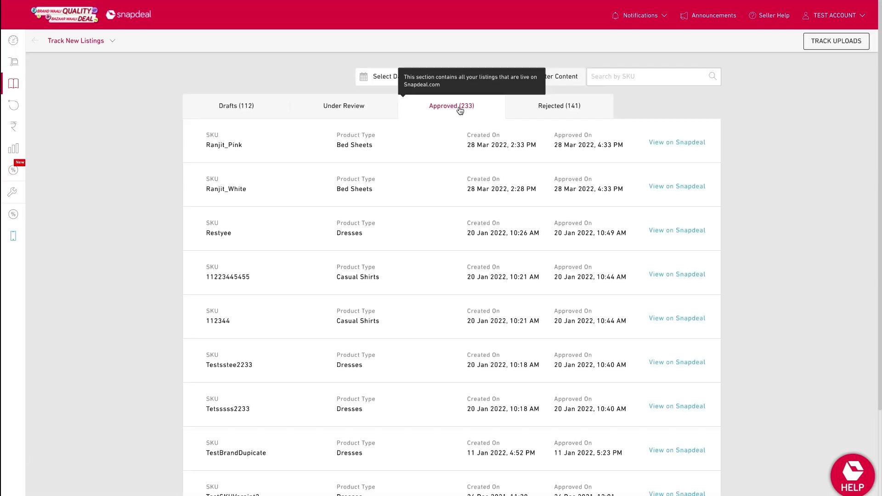
{"action": "left_click", "coordinate": [534, 110]}
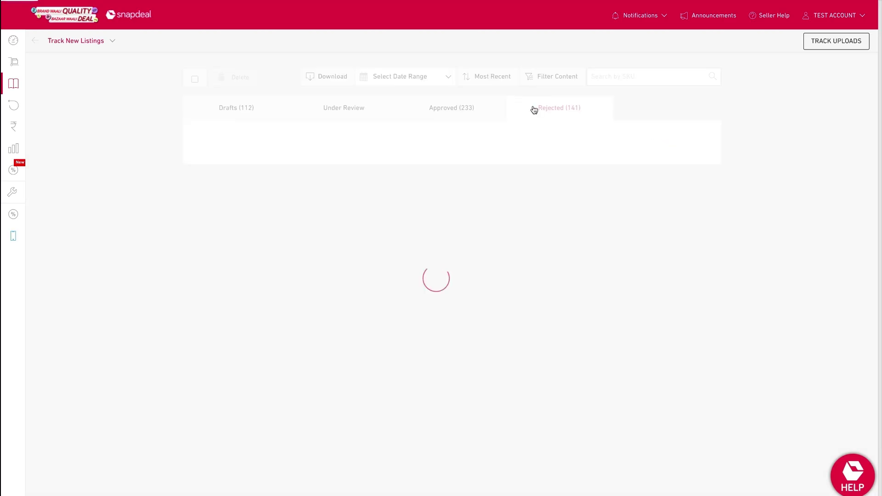